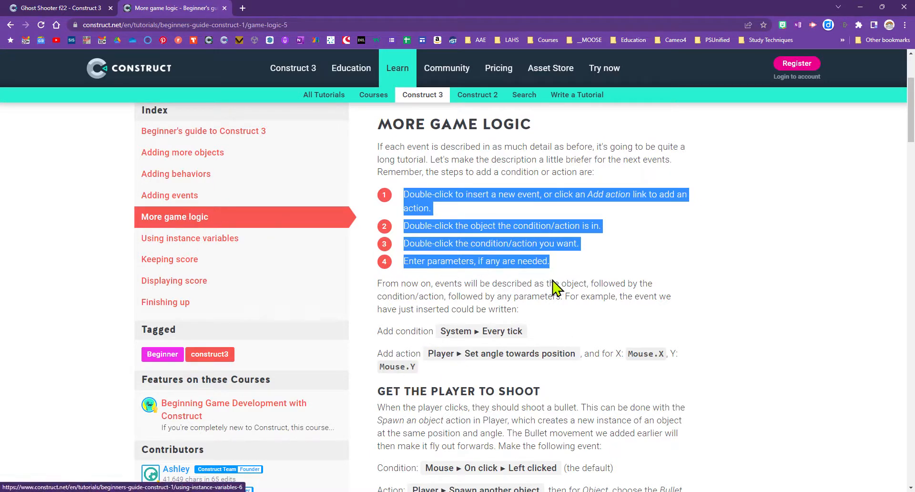
Step: Review the finished every-tick event at the end of the tutorial's Adding events page and return to the More game logic page
scroll(674, 325, "down", 1)
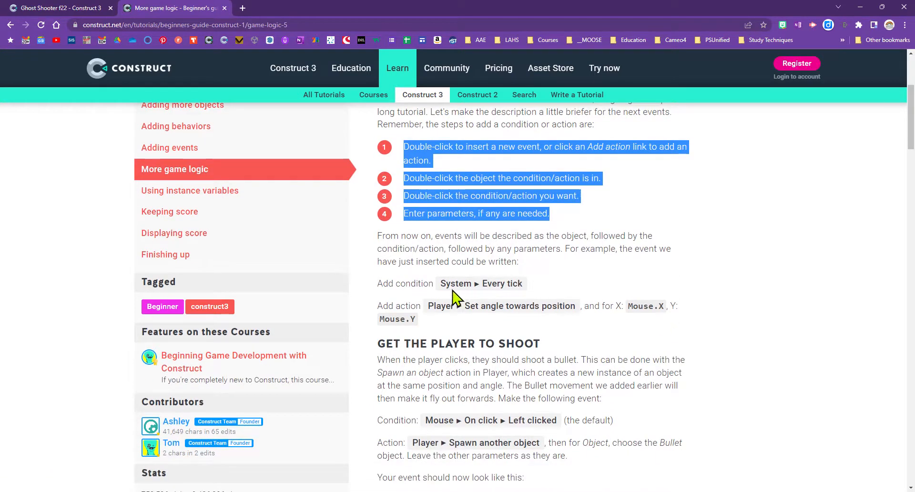
left_click(759, 296)
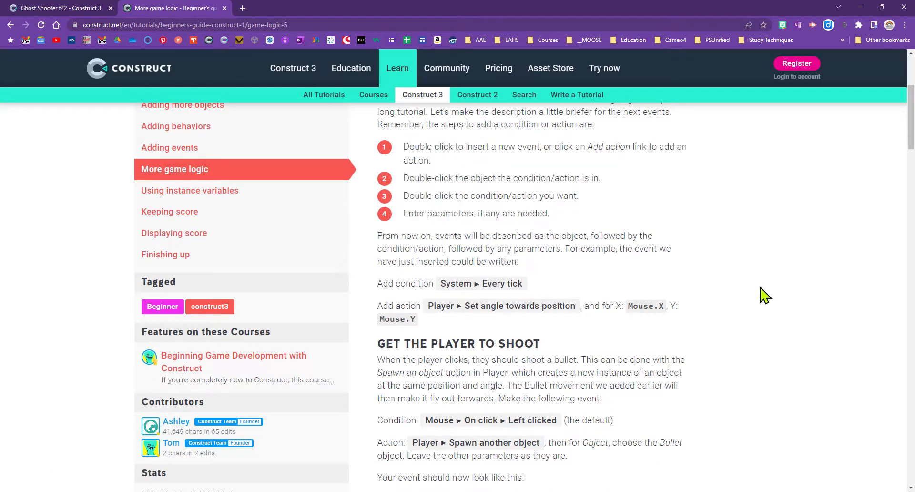
key("alt+Left")
scroll(682, 347, "down", 20)
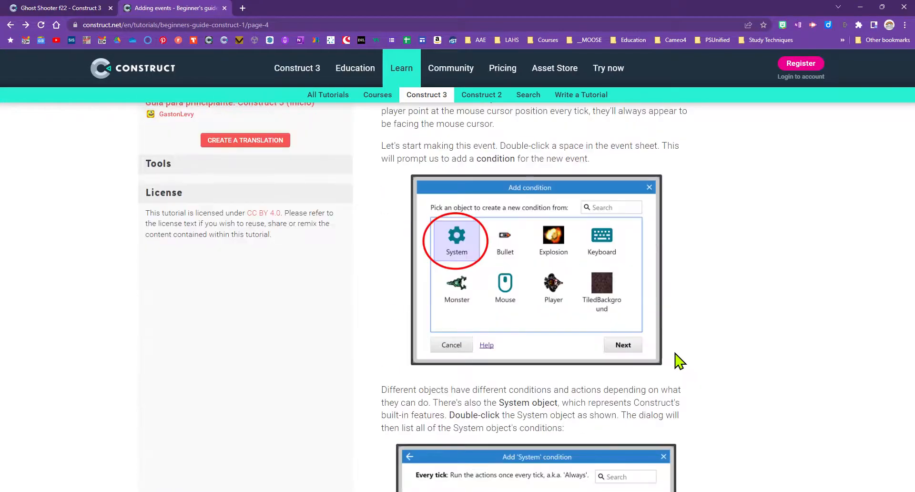
scroll(679, 363, "down", 15)
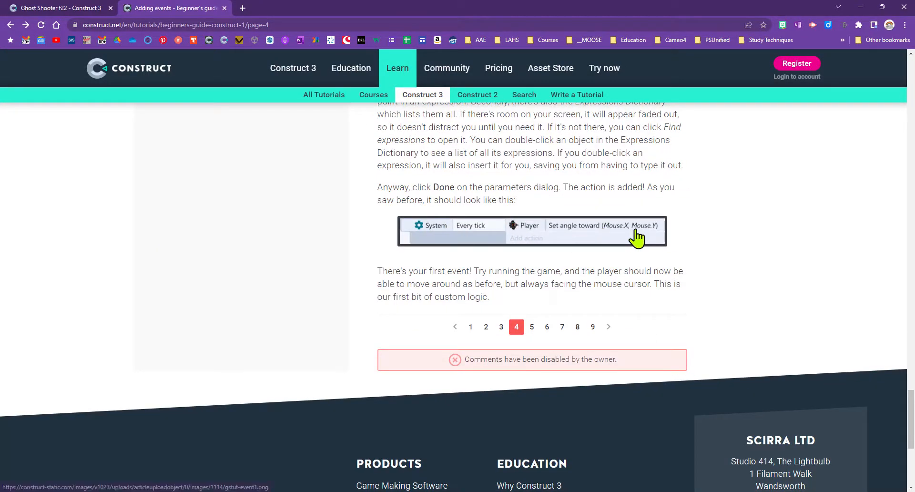
left_click(534, 330)
scroll(543, 340, "down", 4)
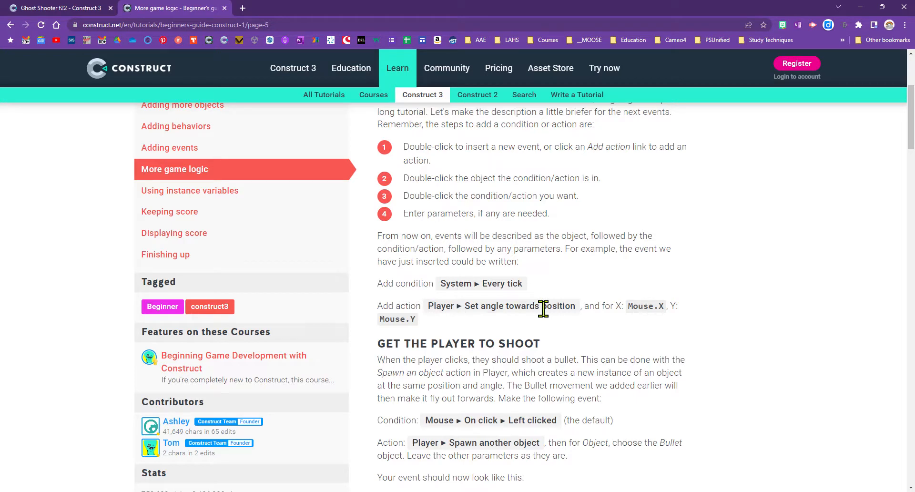
Step: Read the More game logic instructions on the Mouse.X and Mouse.Y parameters, getting the player to shoot, and placing an image point
left_click_drag(628, 307, 667, 307)
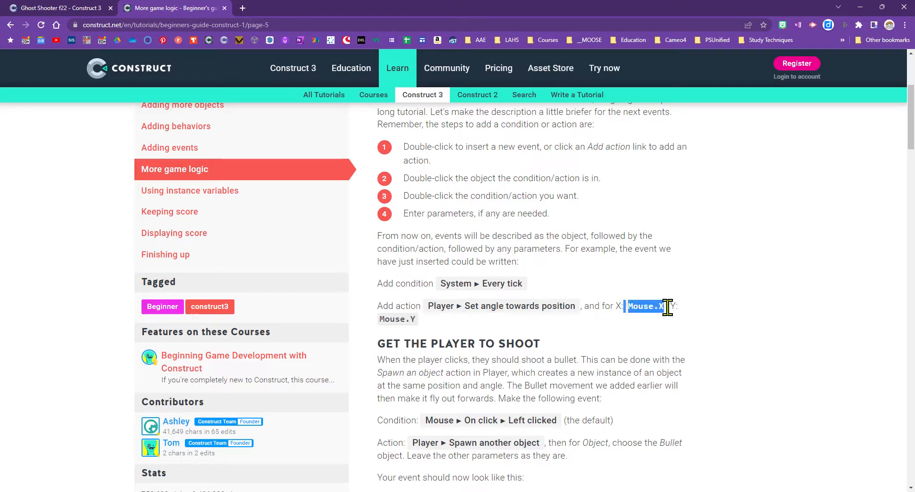
left_click(424, 325)
left_click_drag(420, 319, 379, 320)
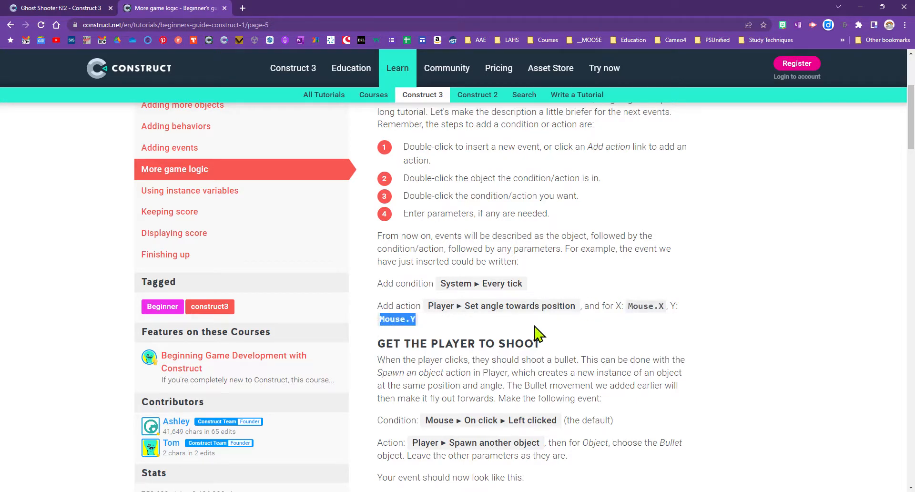
scroll(390, 171, "down", 4)
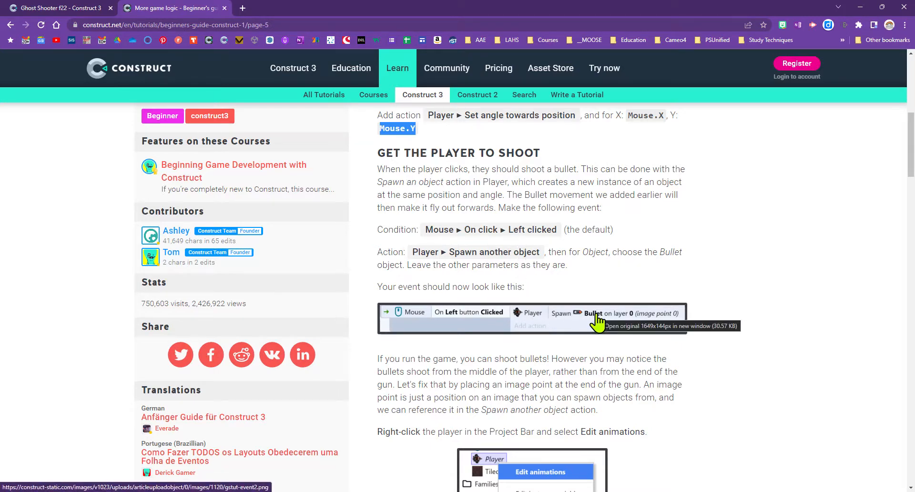
scroll(597, 322, "down", 3)
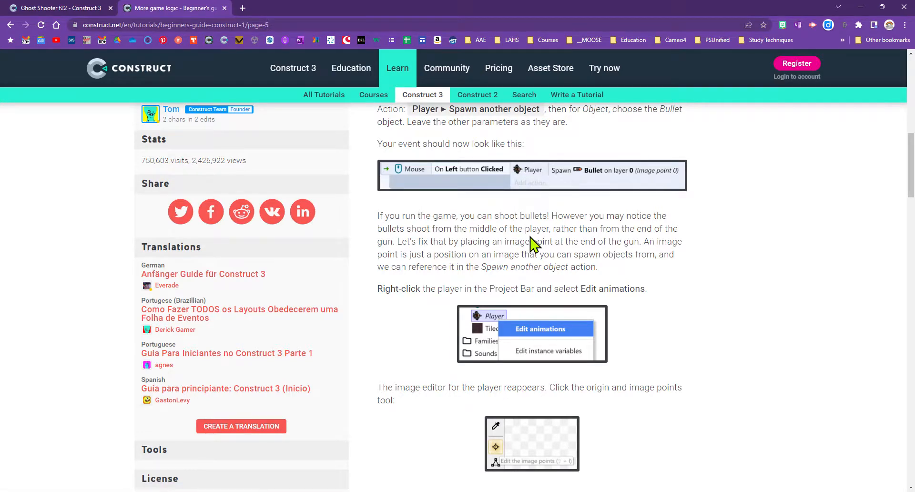
scroll(534, 241, "down", 4)
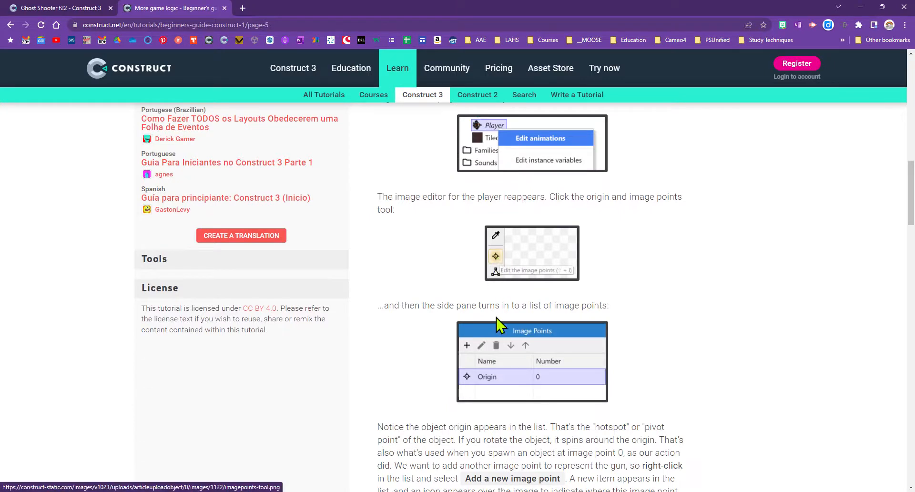
scroll(498, 383, "down", 1)
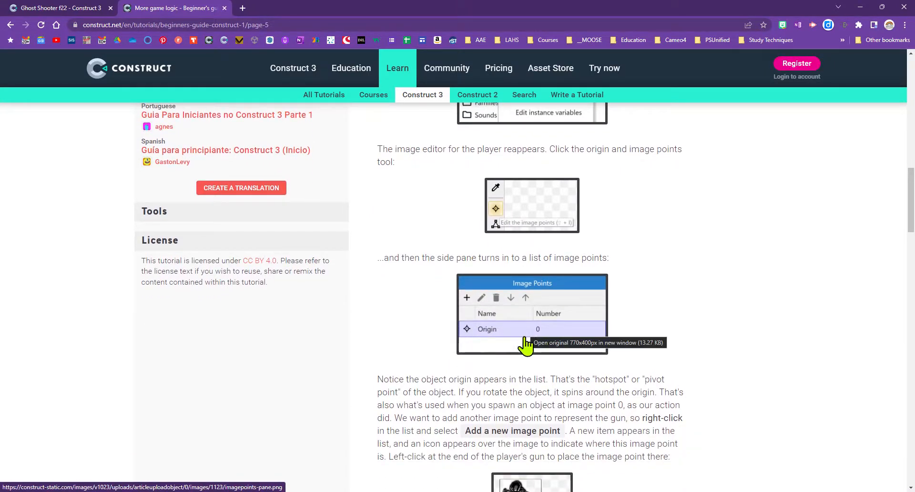
left_click_drag(650, 381, 665, 380)
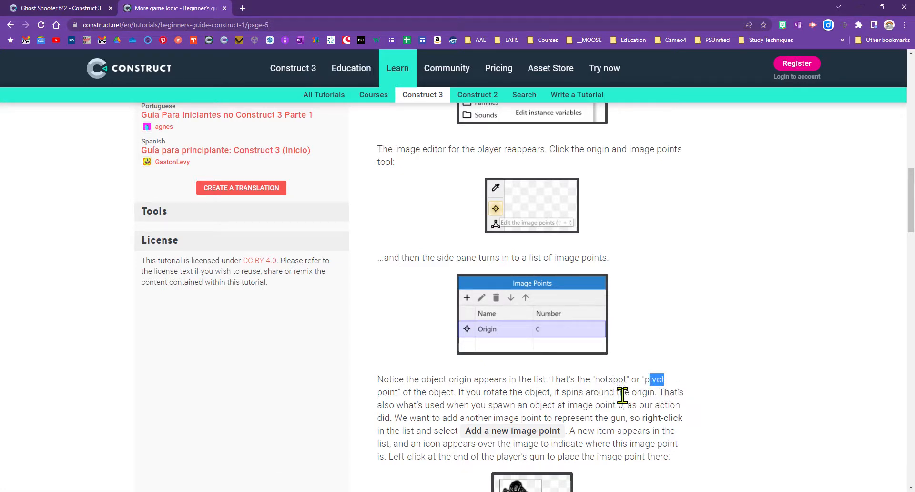
scroll(622, 394, "down", 2)
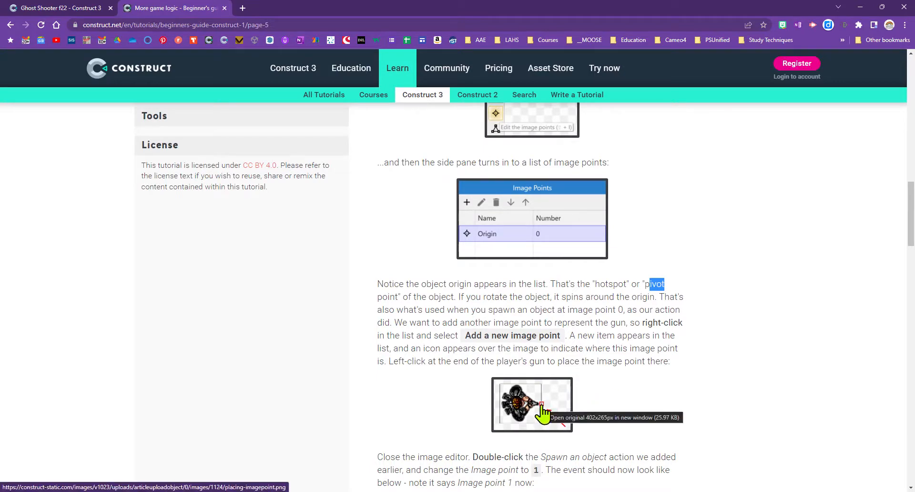
scroll(543, 414, "down", 1)
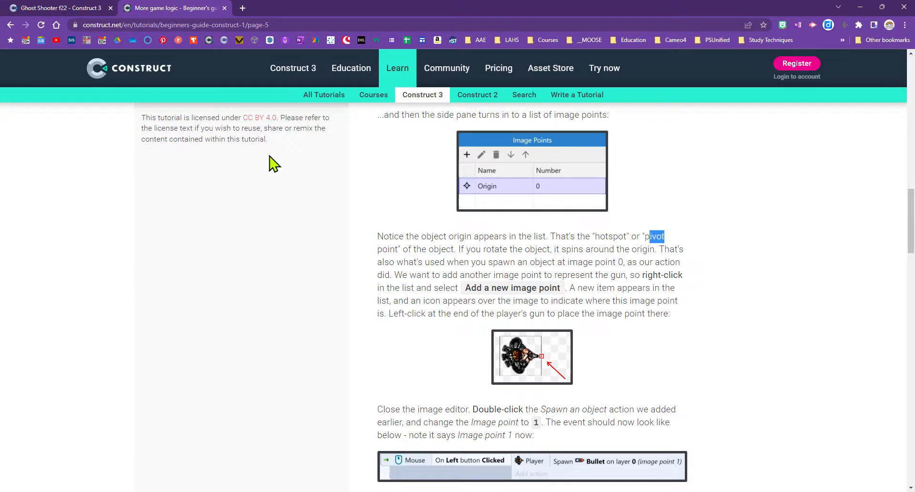
Step: Look up the condition for the shooting event in the tutorial's Get the player to shoot section
left_click(56, 10)
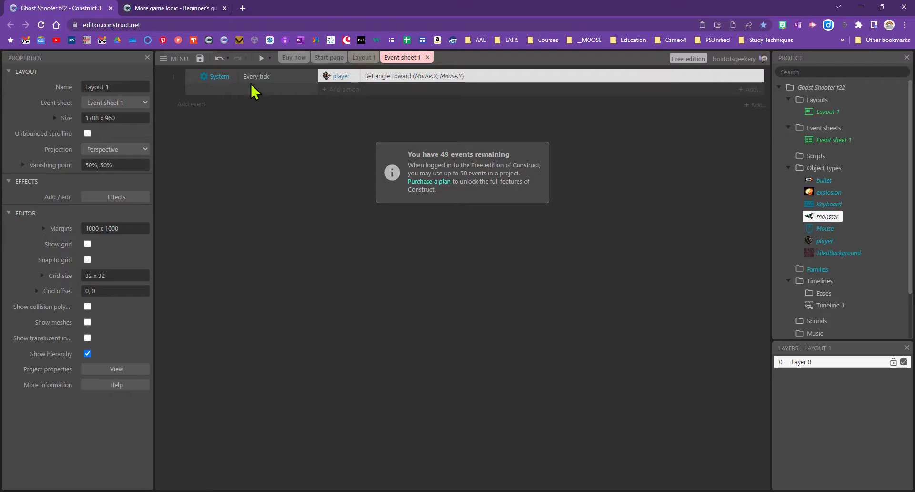
left_click(155, 9)
scroll(419, 258, "up", 15)
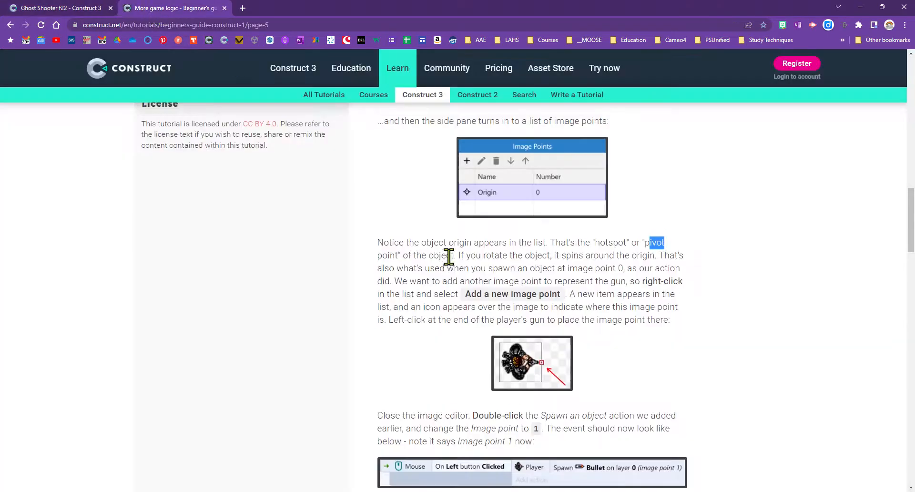
scroll(460, 274, "down", 6)
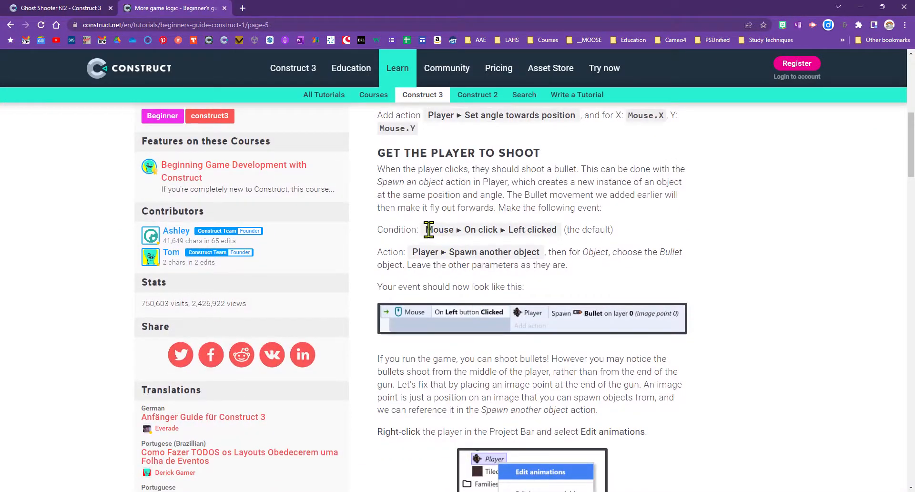
left_click_drag(427, 229, 568, 231)
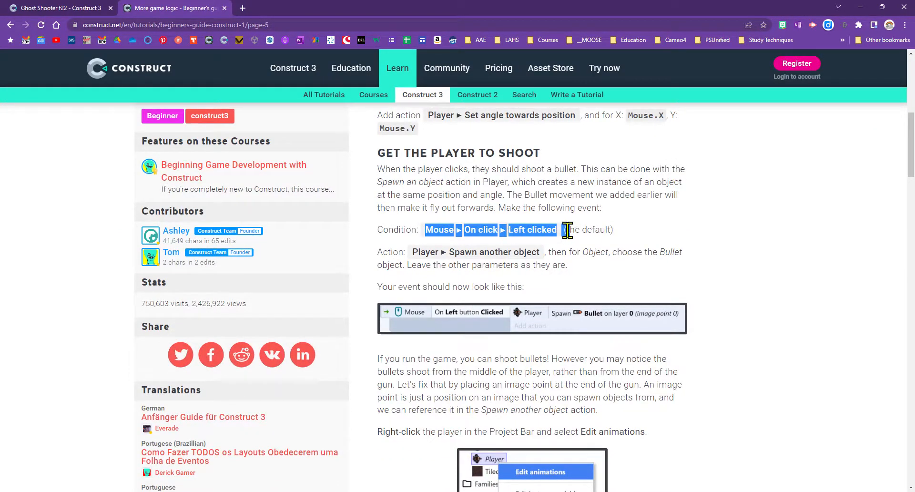
Step: In the Construct 3 editor, add an event with the Mouse condition On click, using the Left button and click type Clicked
left_click(46, 7)
double_click(234, 190)
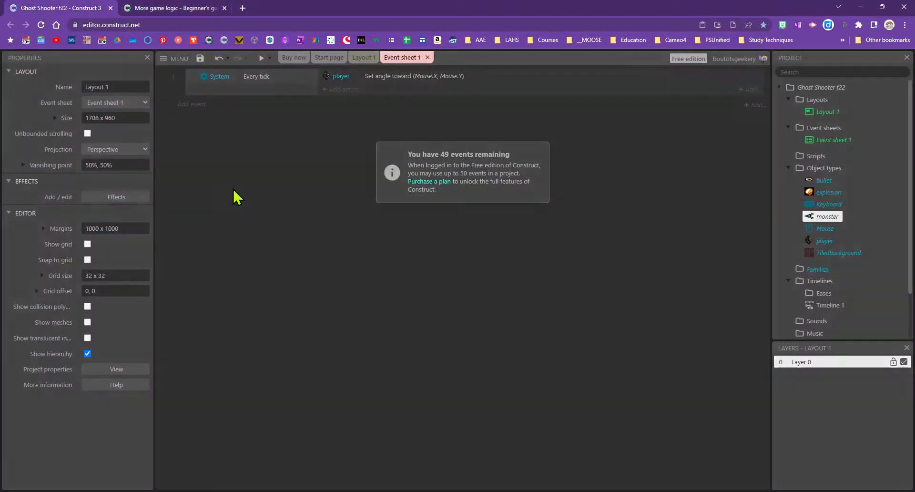
left_click(552, 218)
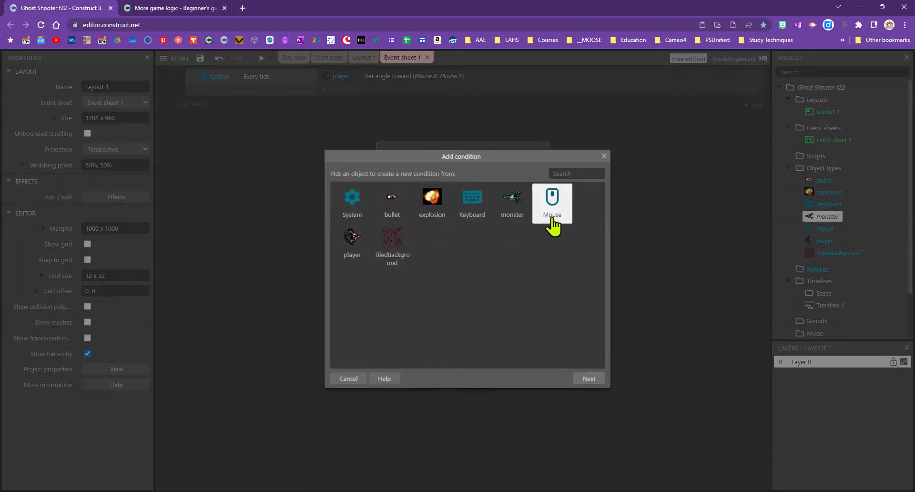
left_click(587, 379)
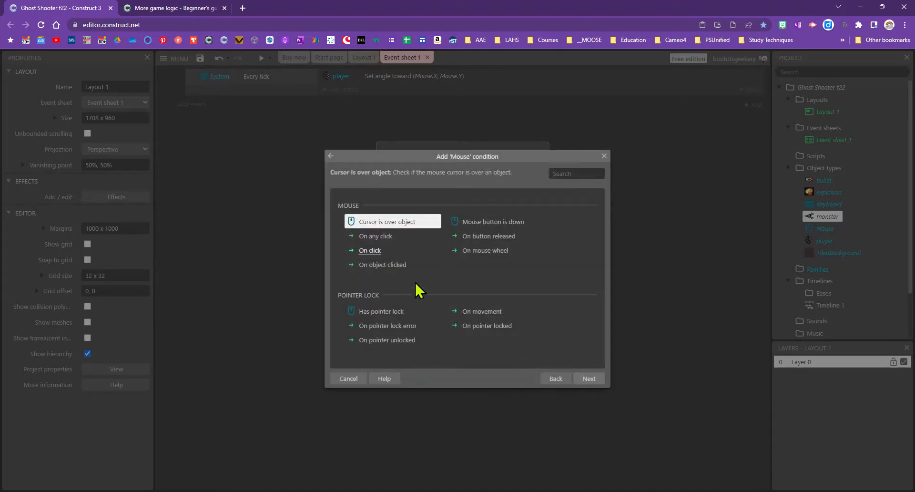
left_click(377, 252)
double_click(379, 252)
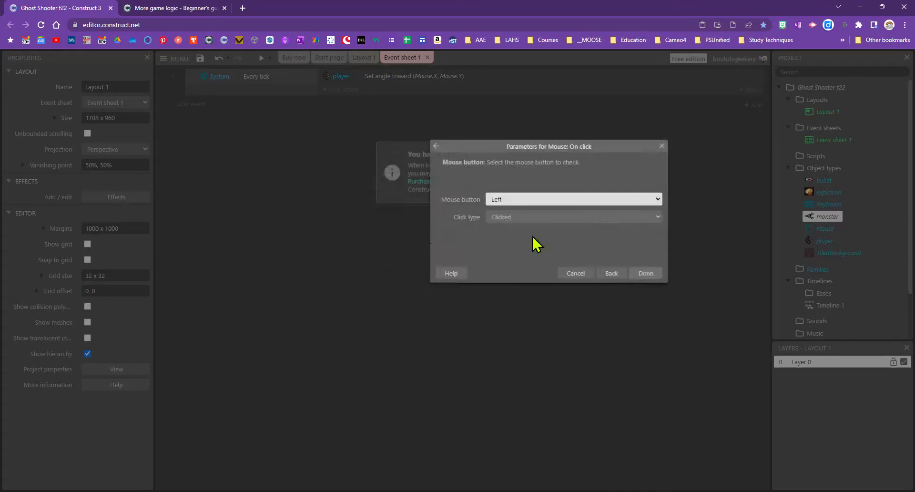
left_click(646, 273)
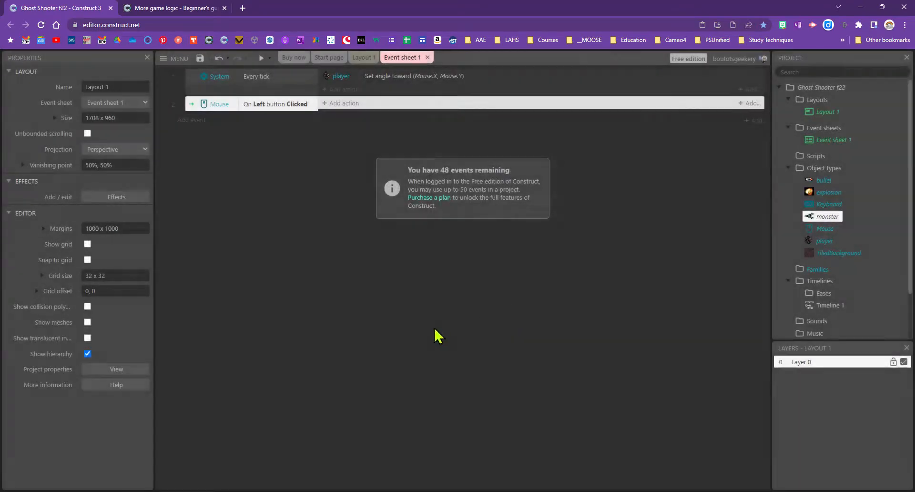
Step: Add a player action to the mouse click event that spawns the bullet object on layer 0 at image point 0
left_click(332, 103)
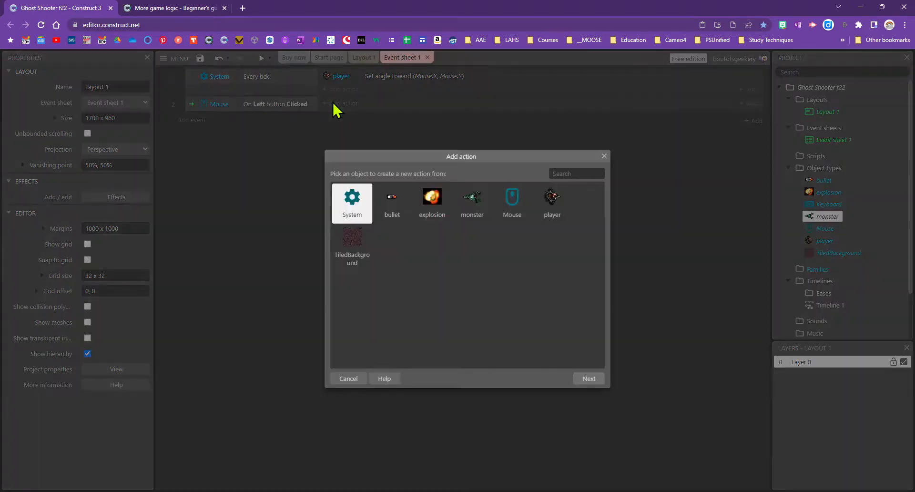
left_click(557, 214)
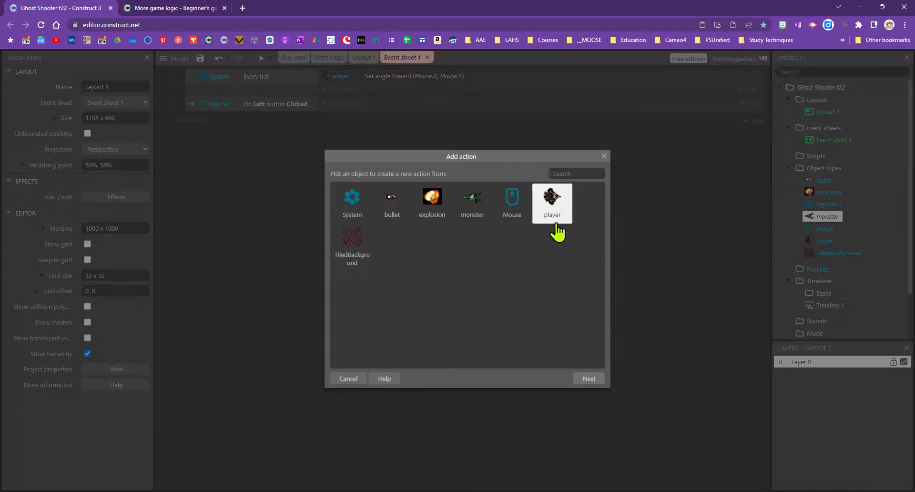
left_click(587, 380)
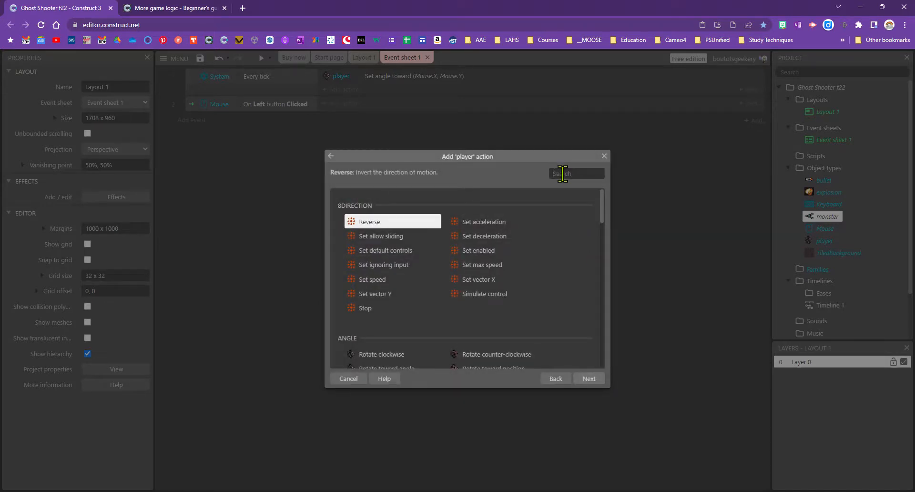
type("sp")
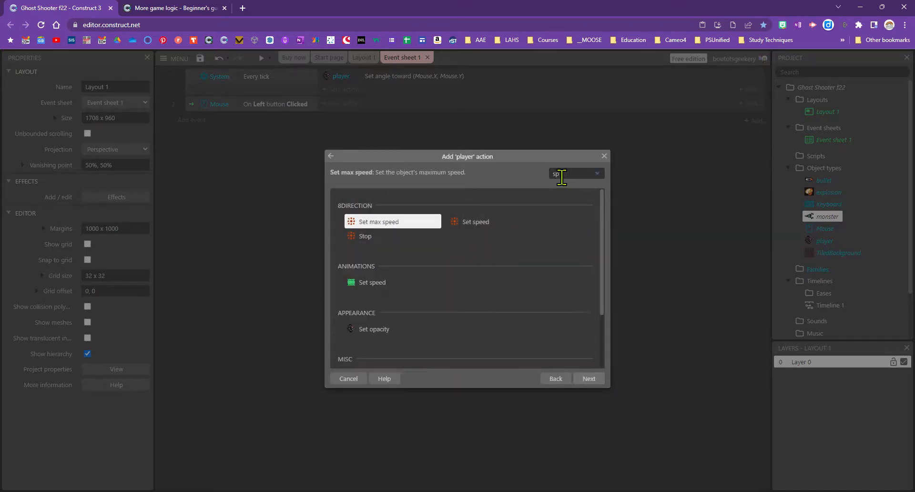
type("a")
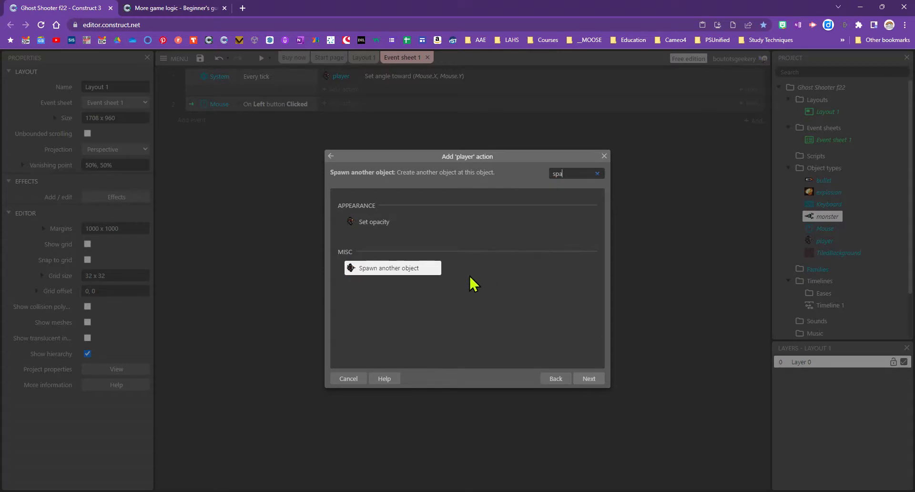
left_click(589, 378)
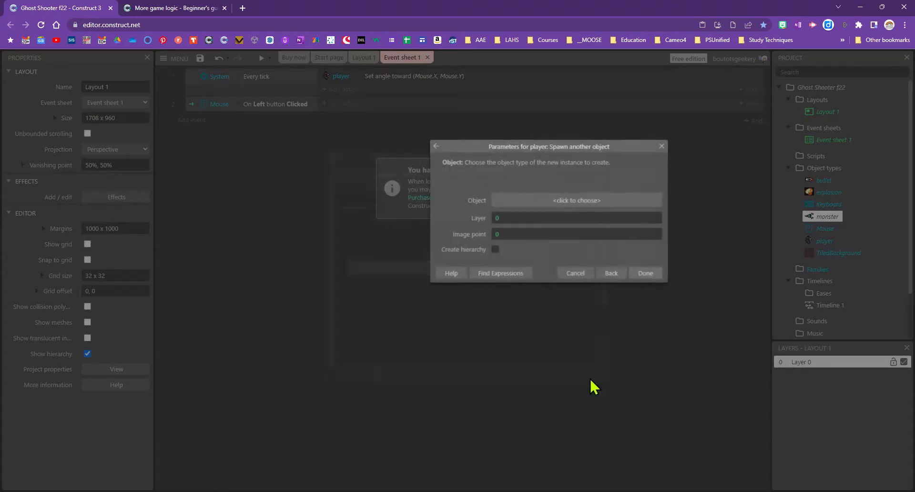
left_click(544, 202)
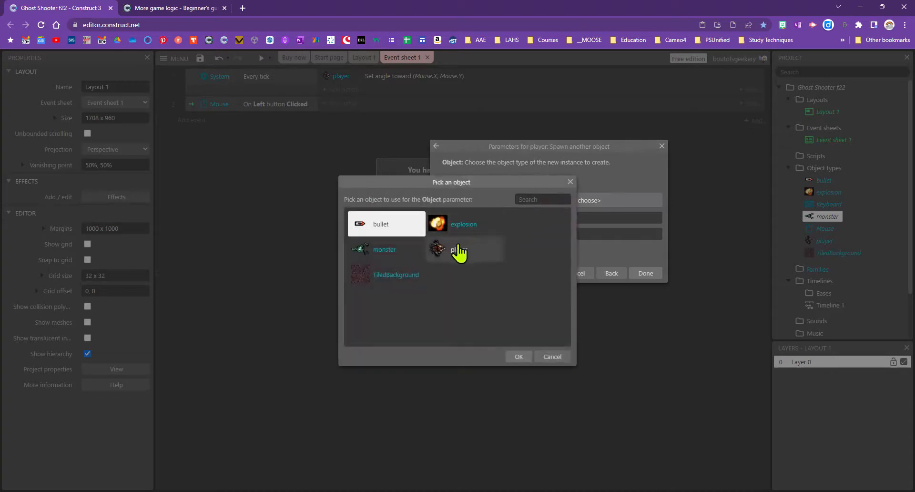
left_click(360, 224)
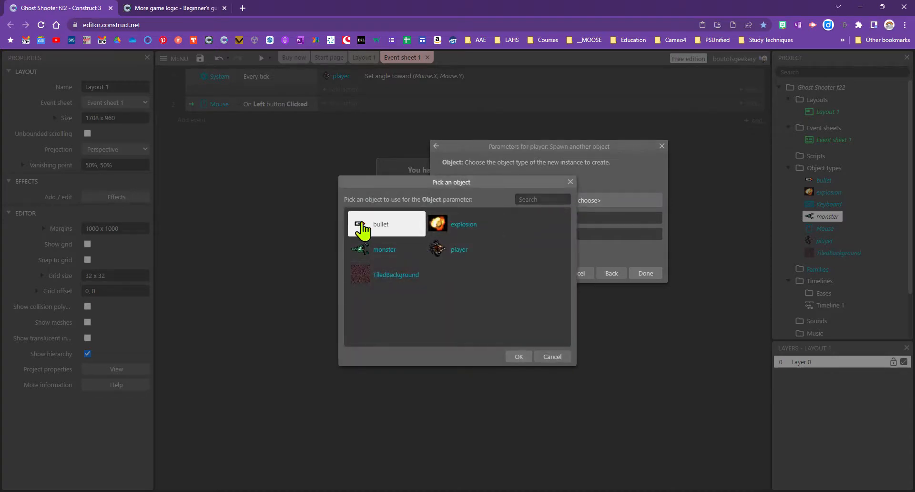
left_click(519, 356)
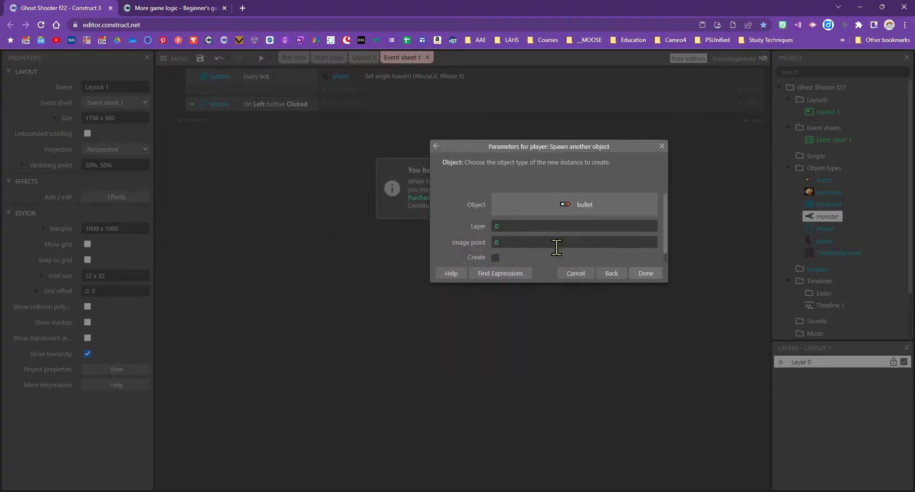
left_click(645, 273)
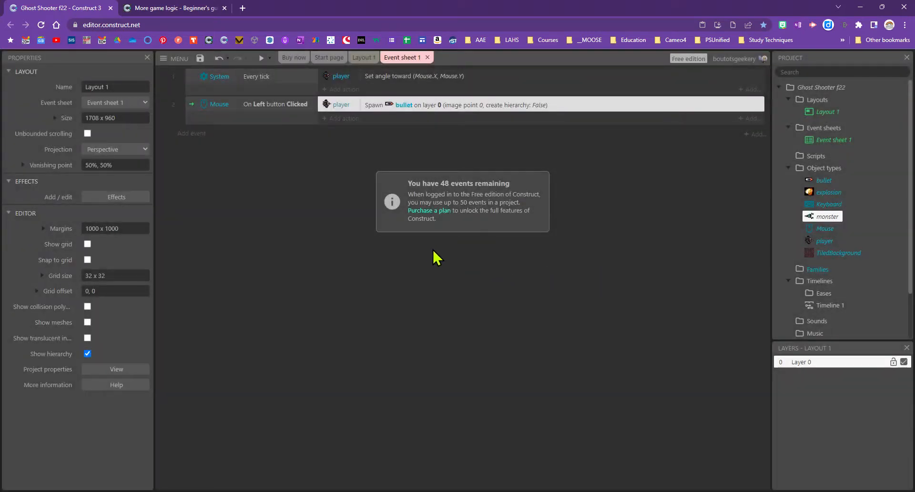
Step: Save the project to Google Drive with the file name Ghost Shooter f22.c3p
left_click(201, 58)
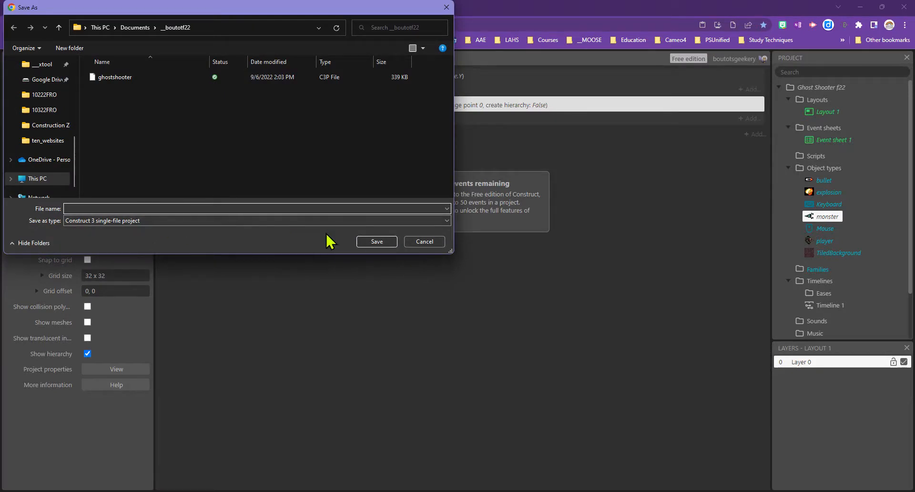
left_click(423, 242)
left_click(175, 58)
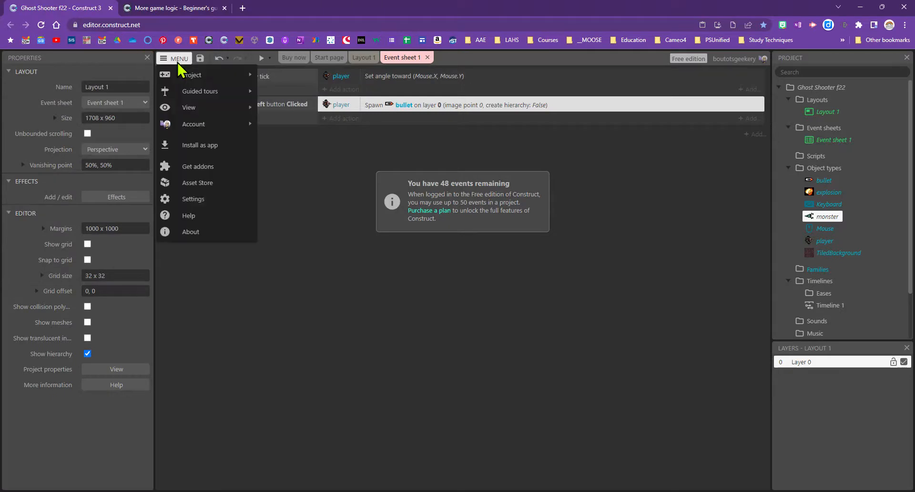
mouse_move(181, 76)
mouse_move(296, 92)
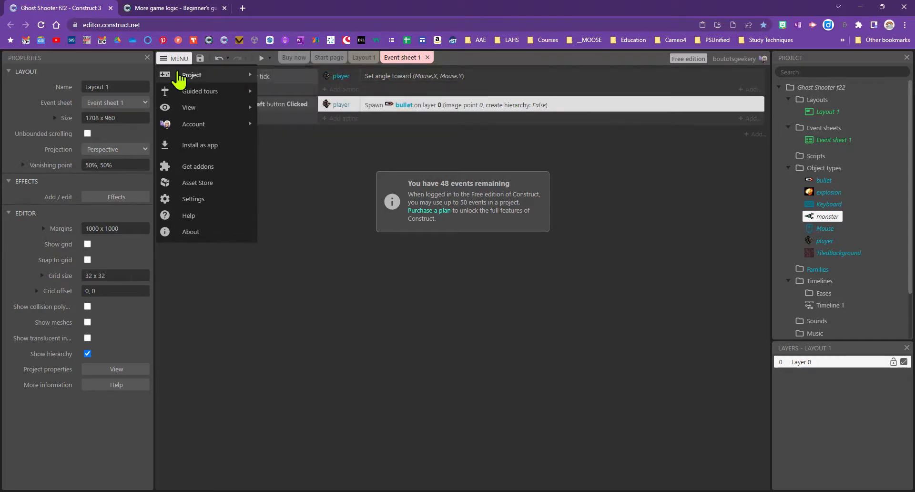
left_click(400, 90)
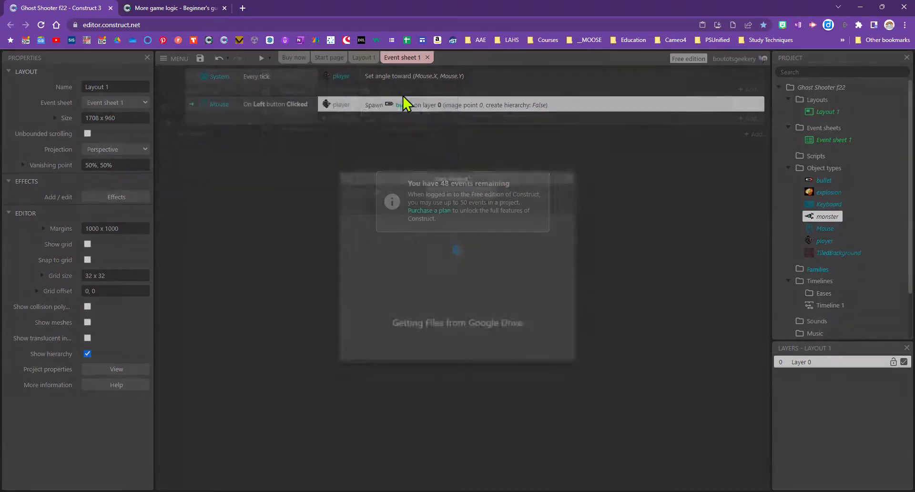
left_click(419, 271)
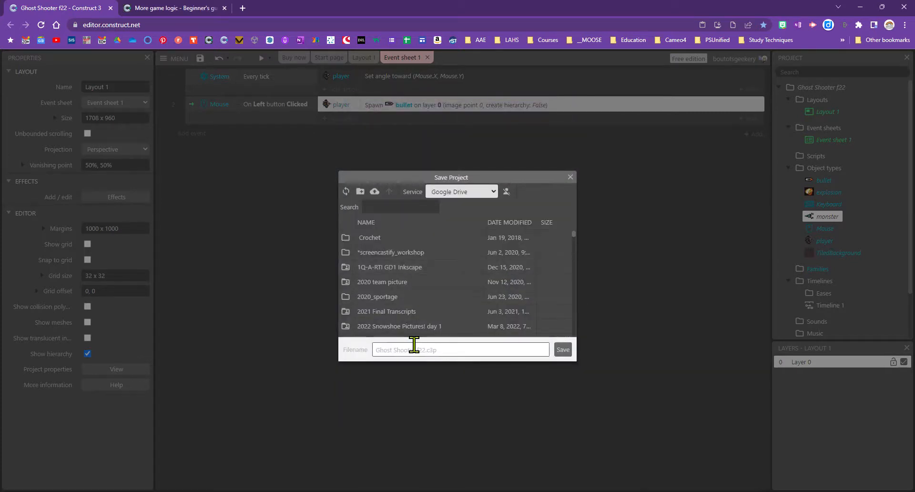
left_click(449, 349)
left_click_drag(448, 348, 367, 349)
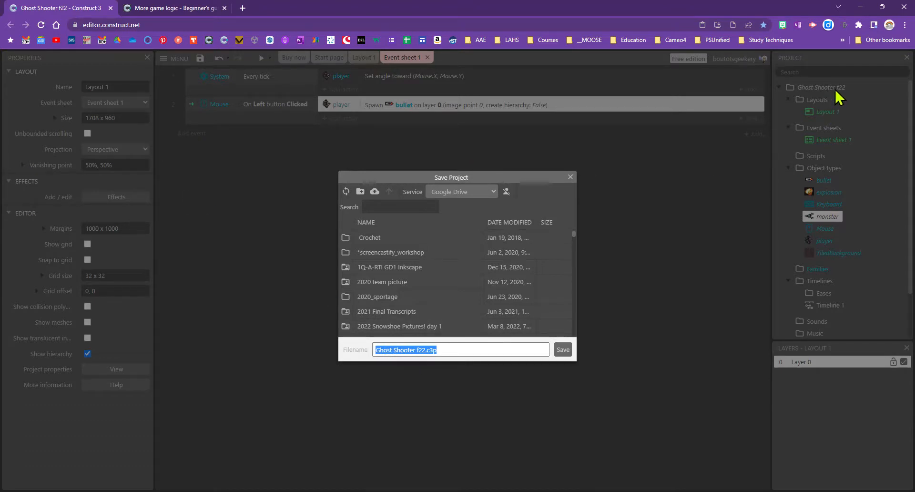
left_click(564, 352)
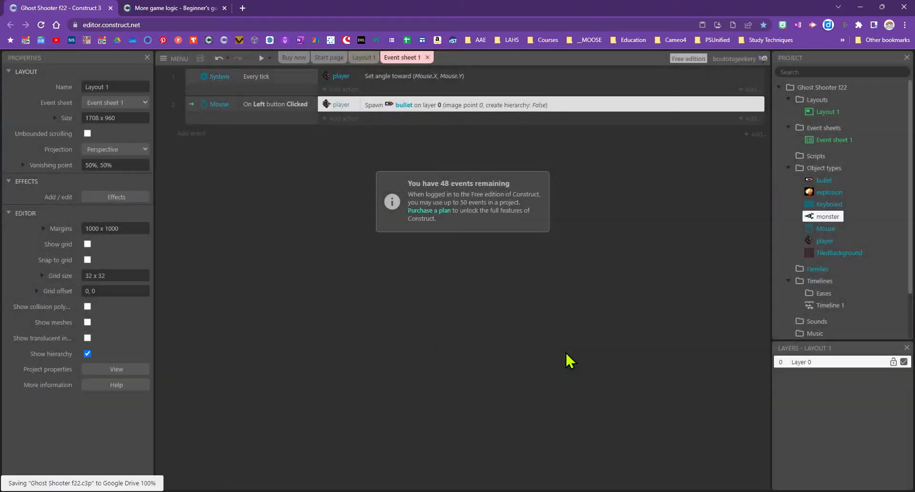
Step: Preview the game, fire bullets from the player in several directions, and close the preview
left_click(261, 57)
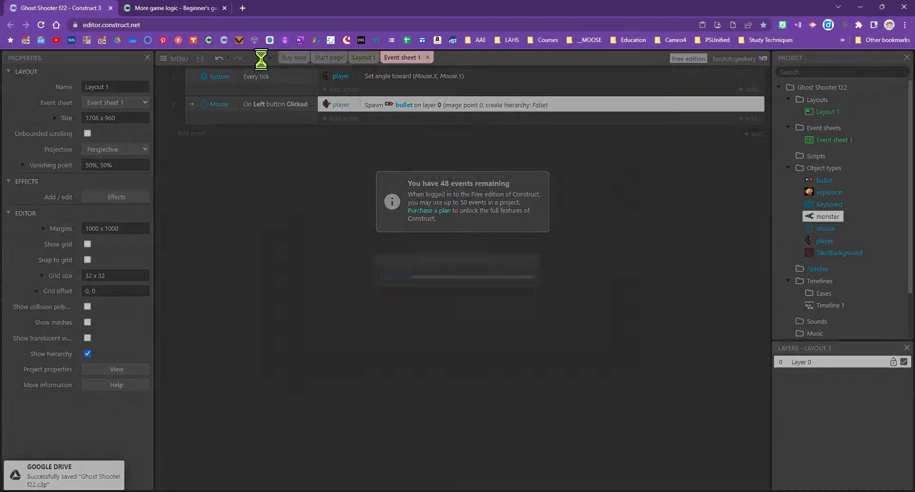
left_click(452, 274)
left_click(476, 259)
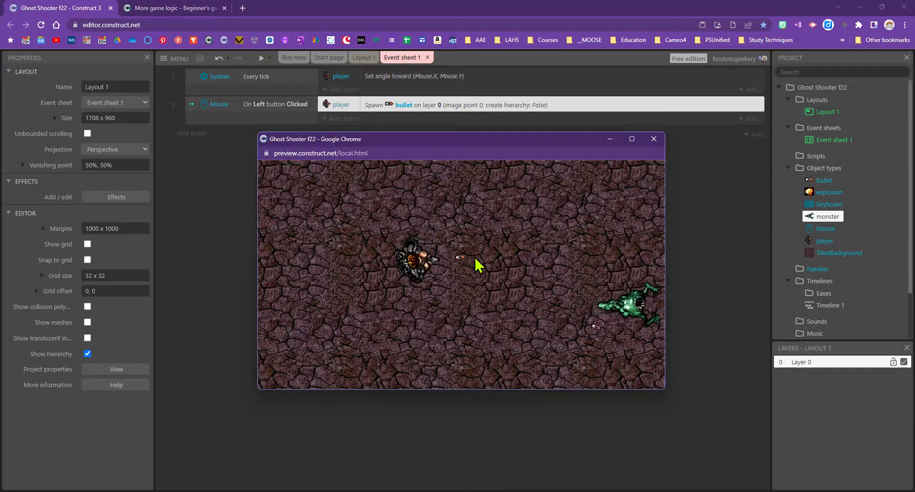
left_click(468, 277)
left_click(448, 297)
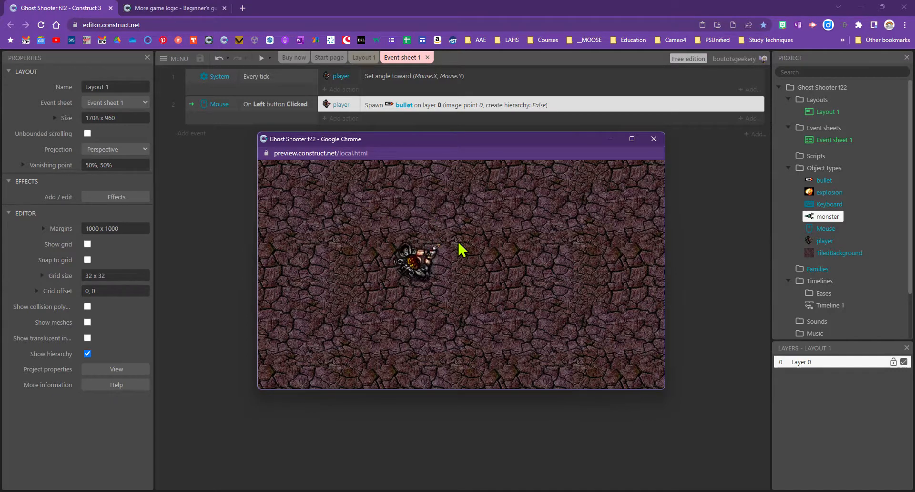
left_click(654, 139)
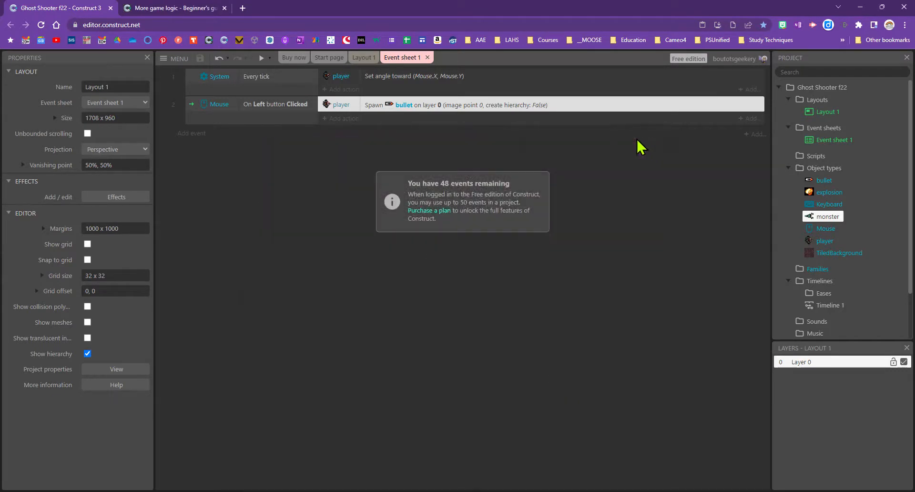
Step: Open the player sprite from Layout 1 in the Animations Editor and show its image points
left_click(358, 60)
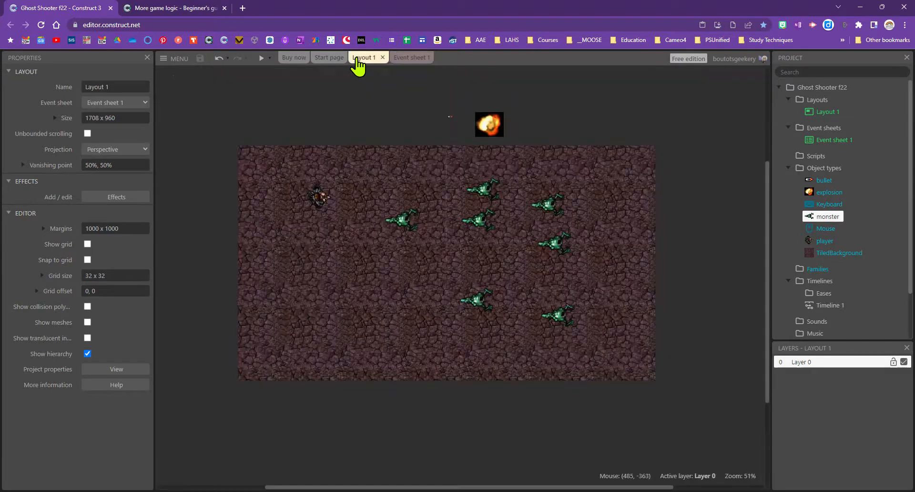
left_click(326, 205)
double_click(323, 203)
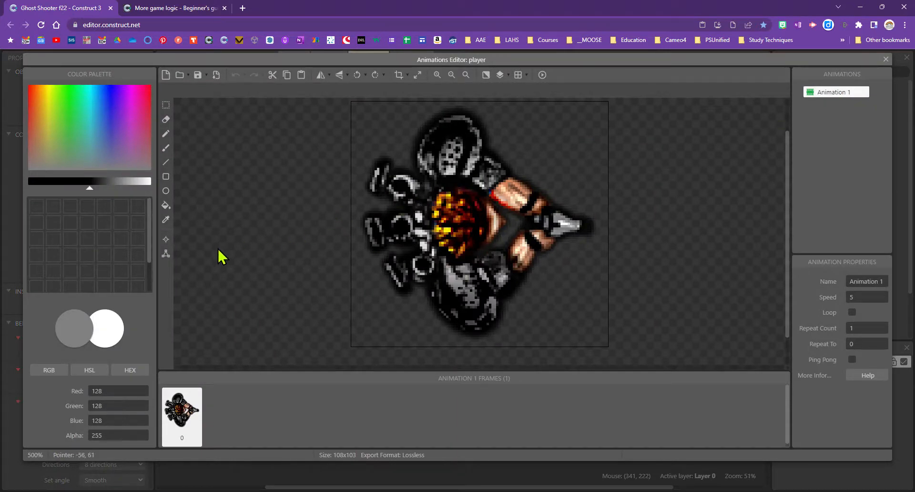
left_click(166, 240)
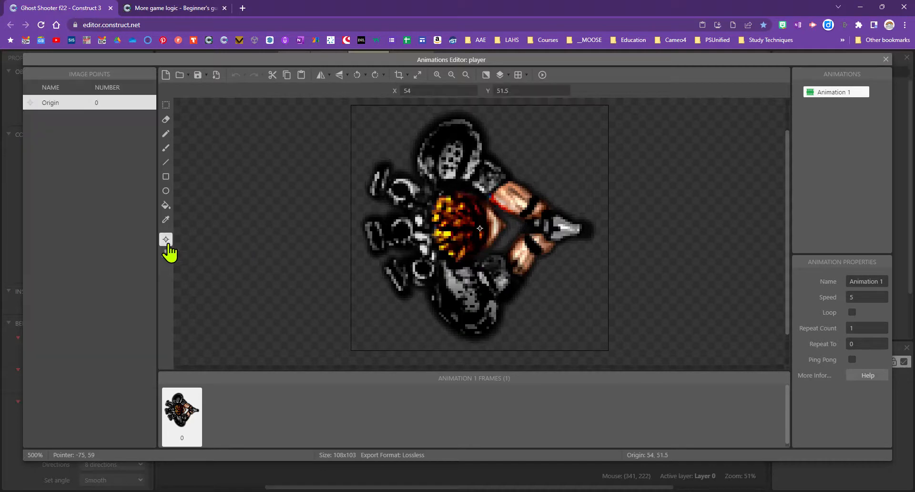
Step: Switch to the More game logic tutorial and look up how to add an image point for the player's gun
left_click(157, 15)
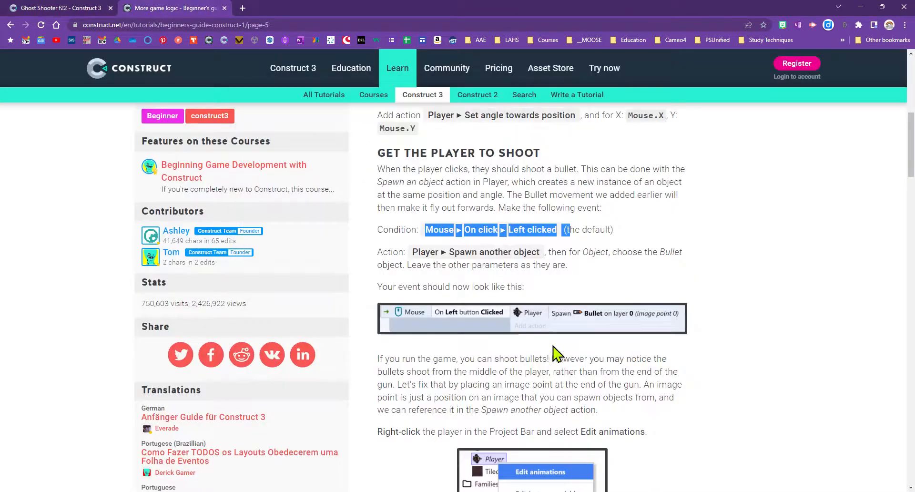
scroll(572, 381, "down", 10)
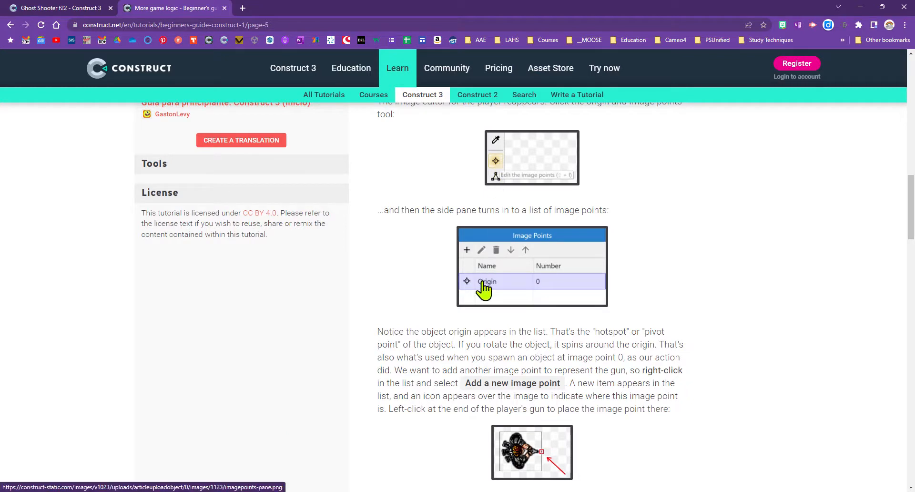
left_click_drag(557, 210, 623, 213)
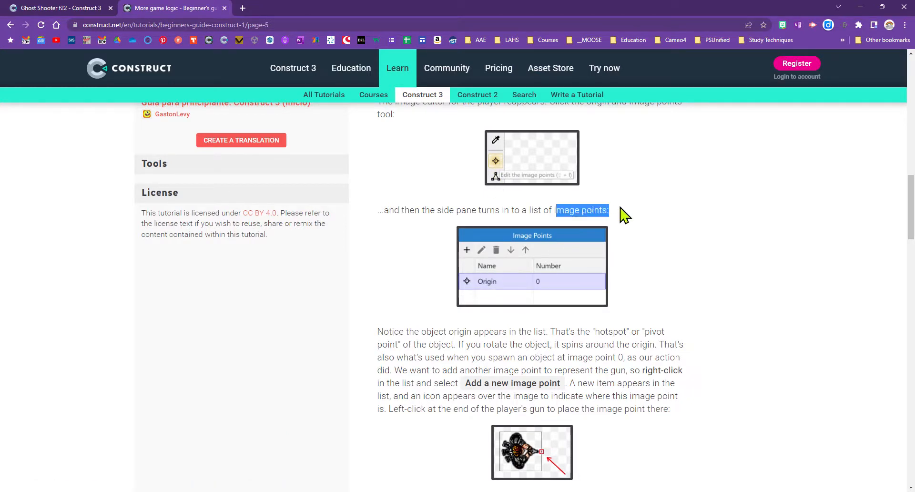
Step: Back in the Construct 3 editor, add an image point at the tip of the player's gun, at about X 98, Y 52
left_click(76, 10)
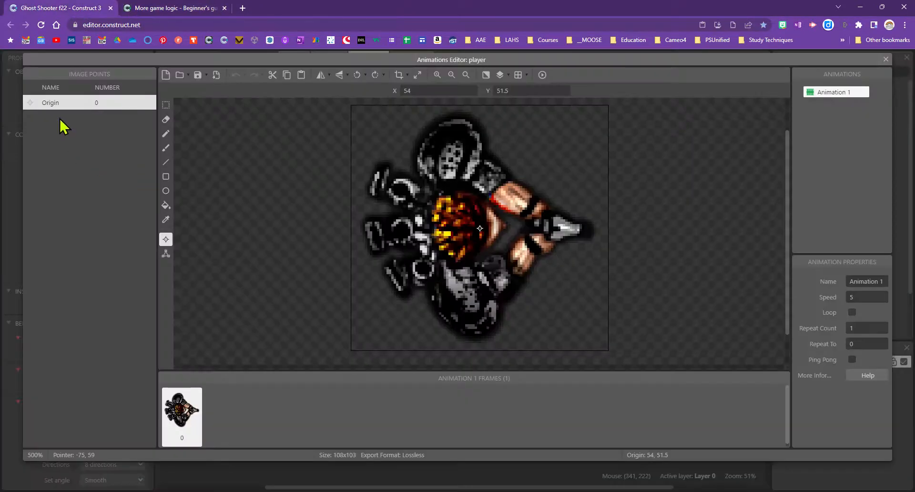
right_click(76, 160)
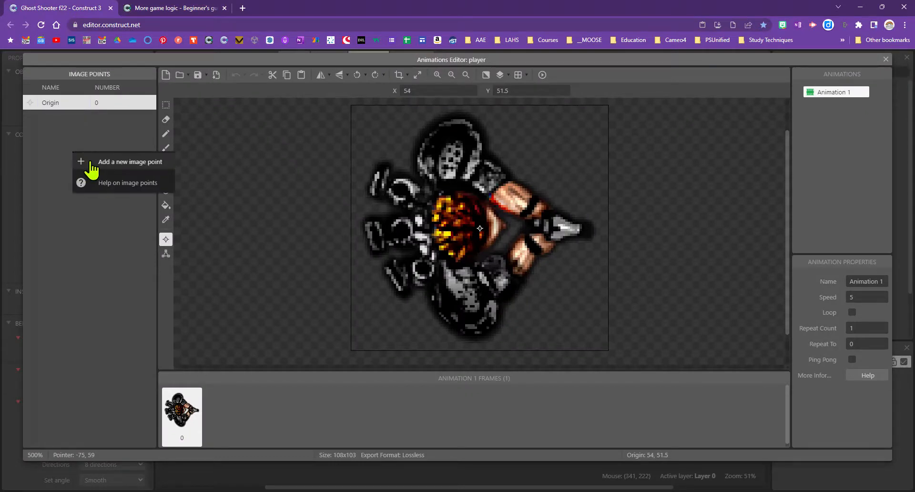
left_click(95, 166)
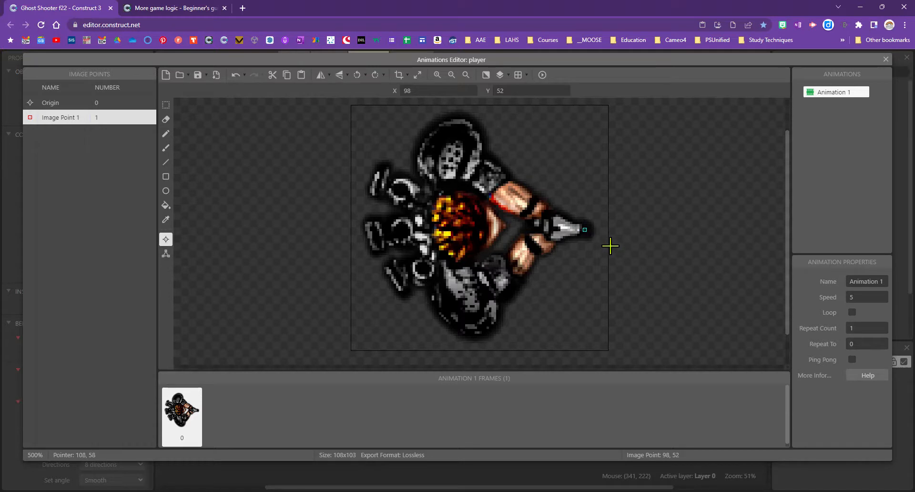
left_click(101, 105)
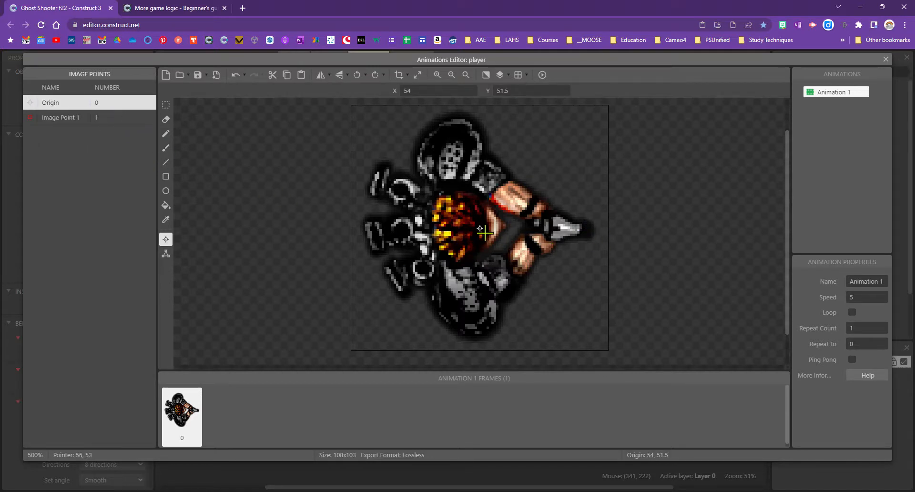
left_click(76, 119)
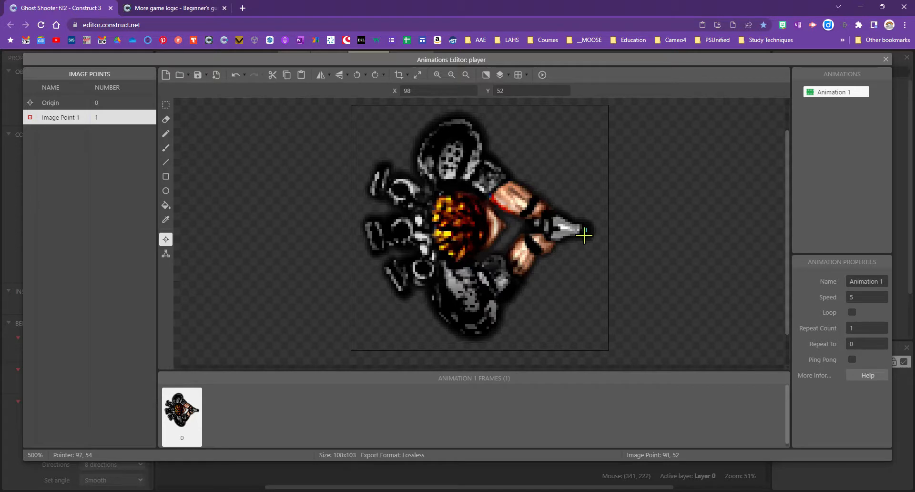
left_click(886, 59)
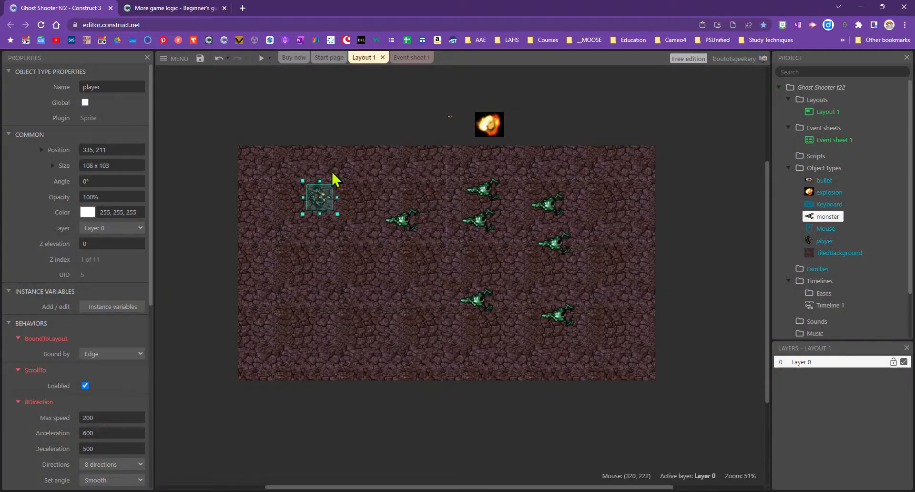
Step: In Event sheet 1, set the image point of the player's Spawn bullet action to 1 and save the project
left_click(402, 58)
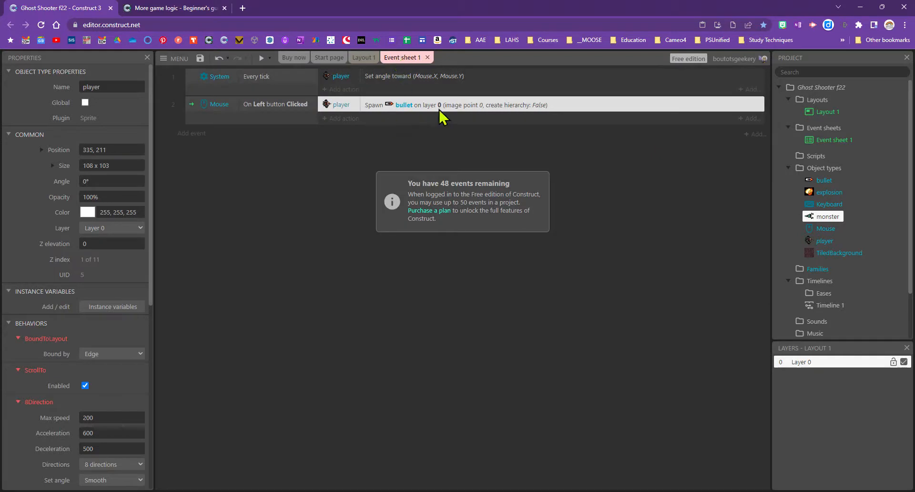
double_click(467, 108)
left_click(511, 243)
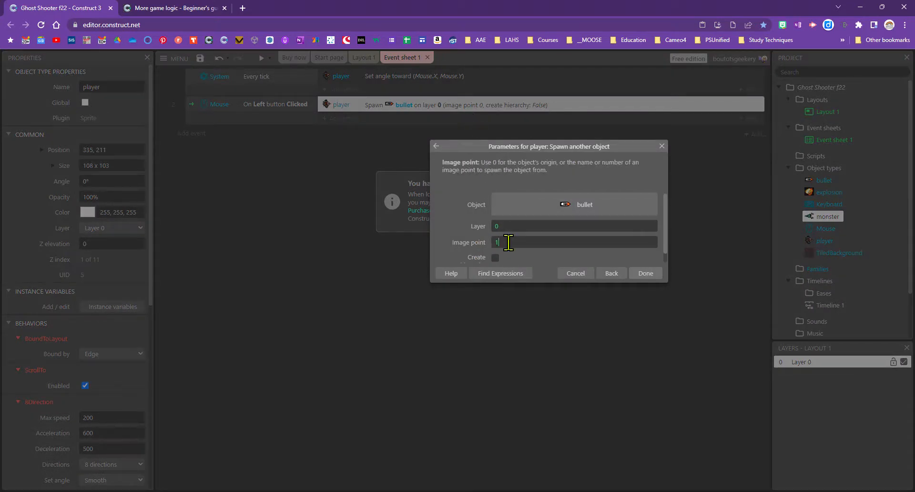
left_click(638, 274)
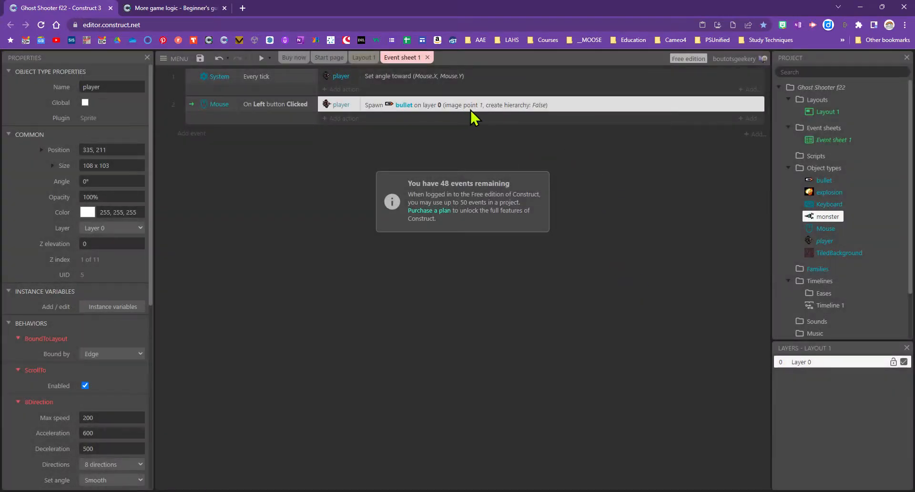
left_click(199, 58)
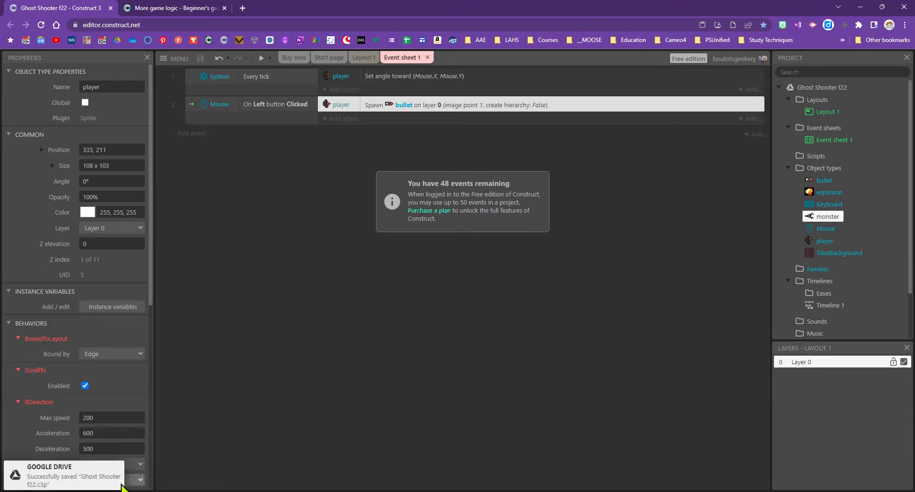
Step: Preview the game to check where the bullets leave the player's gun, and close the preview
left_click(261, 57)
left_click(514, 265)
left_click(517, 266)
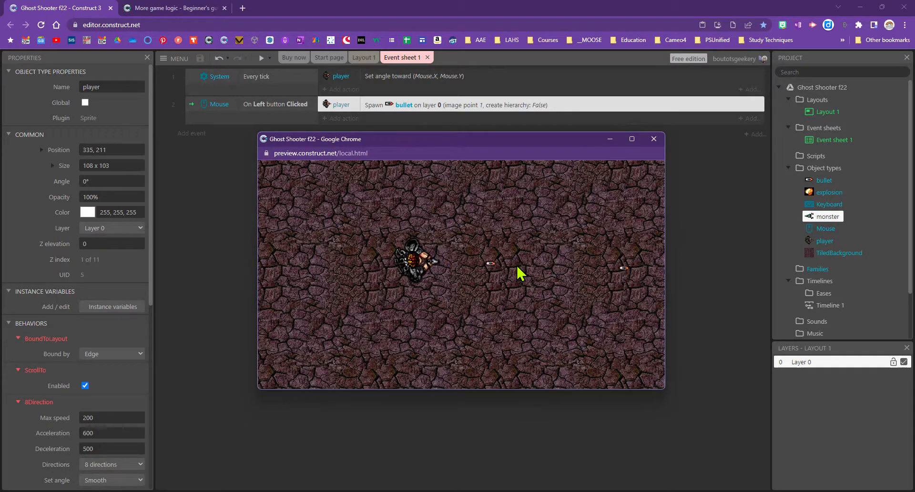
left_click(654, 139)
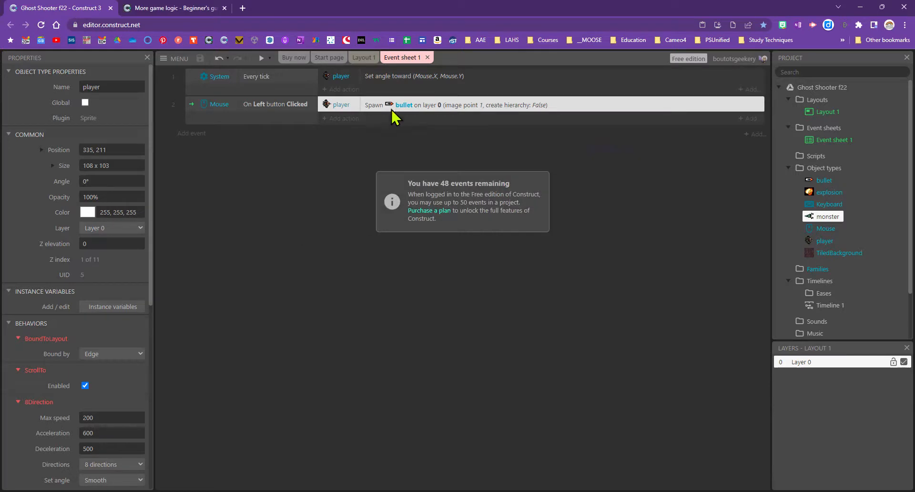
Step: Look up the condition and actions for making bullets kill monsters in the More game logic tutorial
left_click(184, 8)
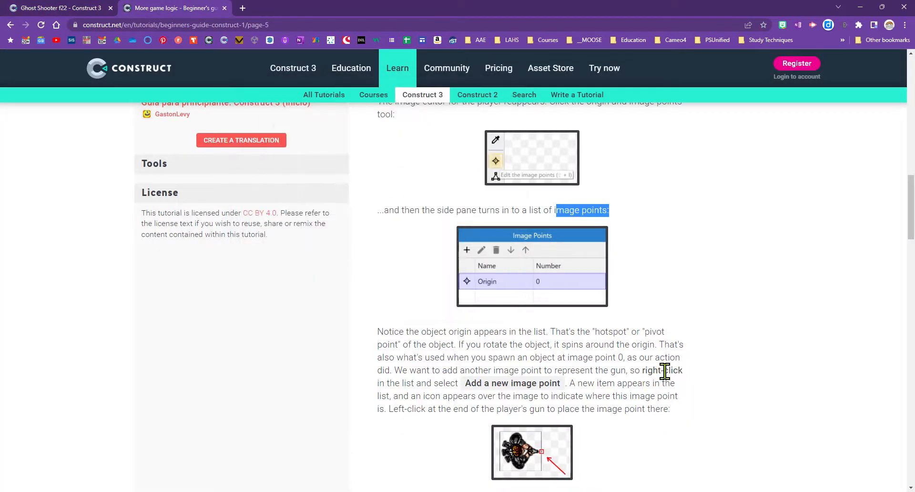
scroll(680, 361, "down", 10)
scroll(683, 362, "down", 1)
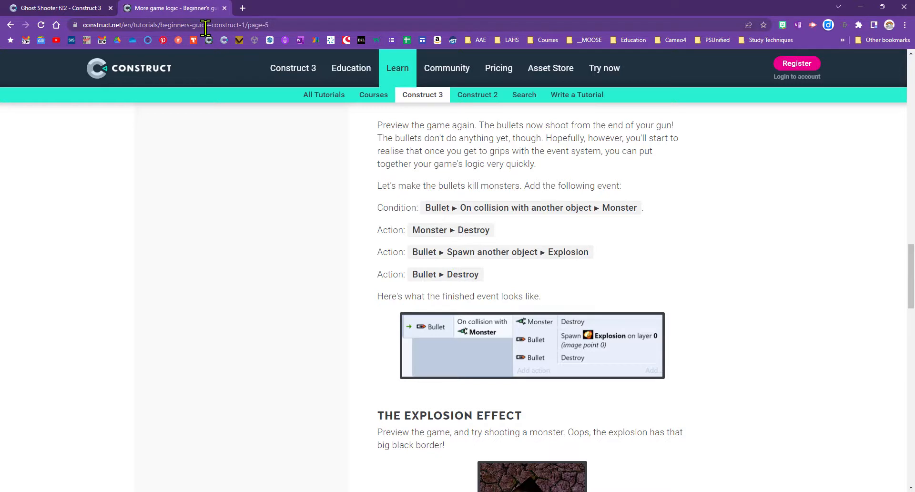
left_click(61, 8)
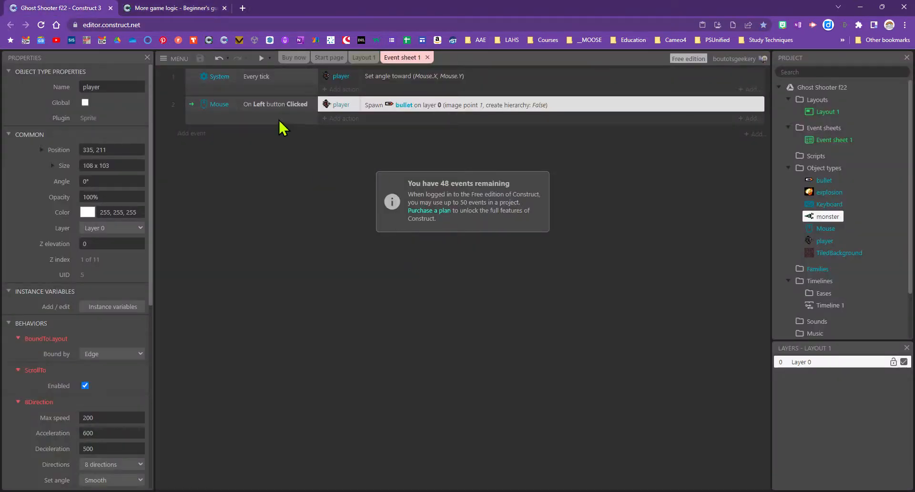
left_click(176, 9)
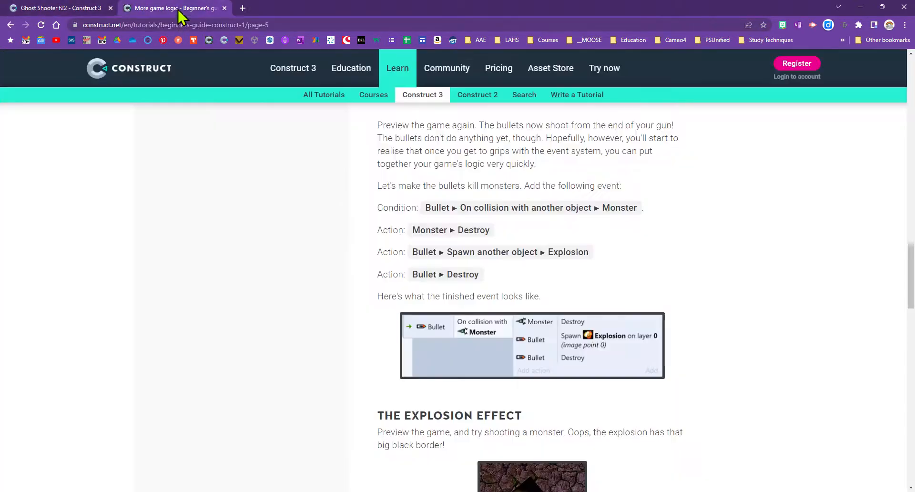
Step: Back in the Construct 3 editor, add an event to Event sheet 1 with the bullet condition On collision with another object, set to monster
left_click(82, 10)
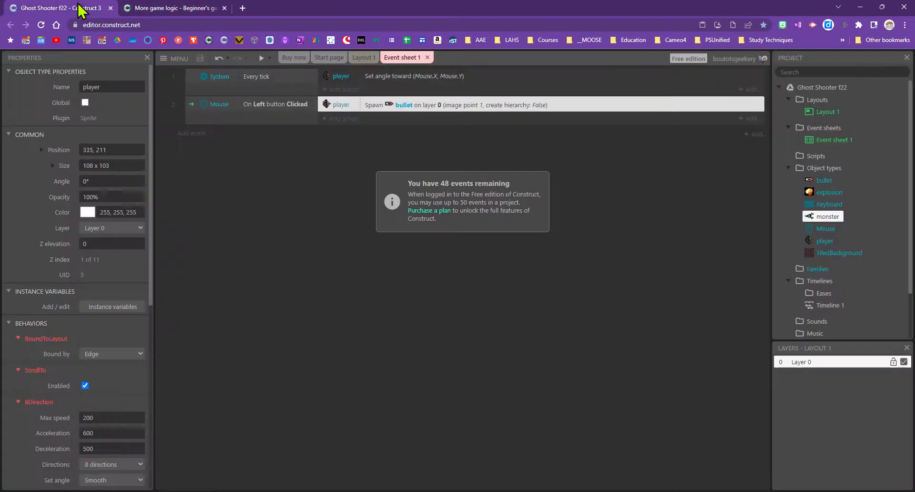
left_click(193, 136)
left_click(392, 210)
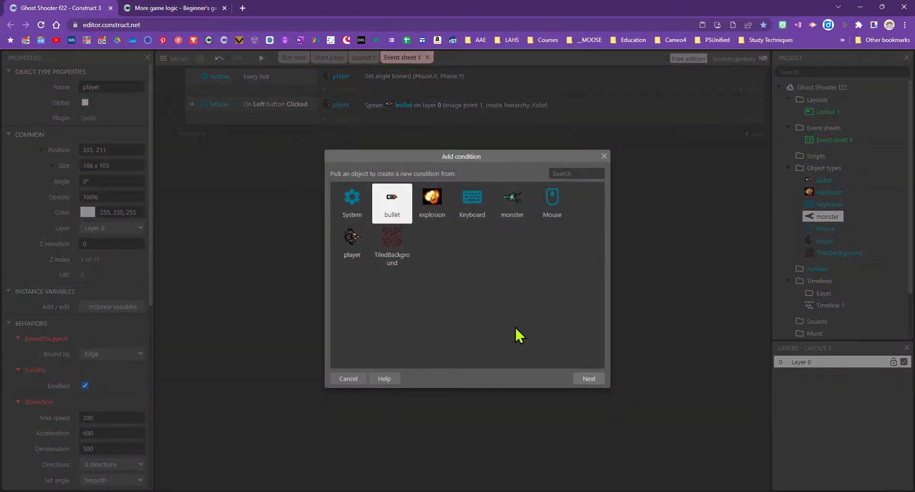
left_click(589, 379)
type("col")
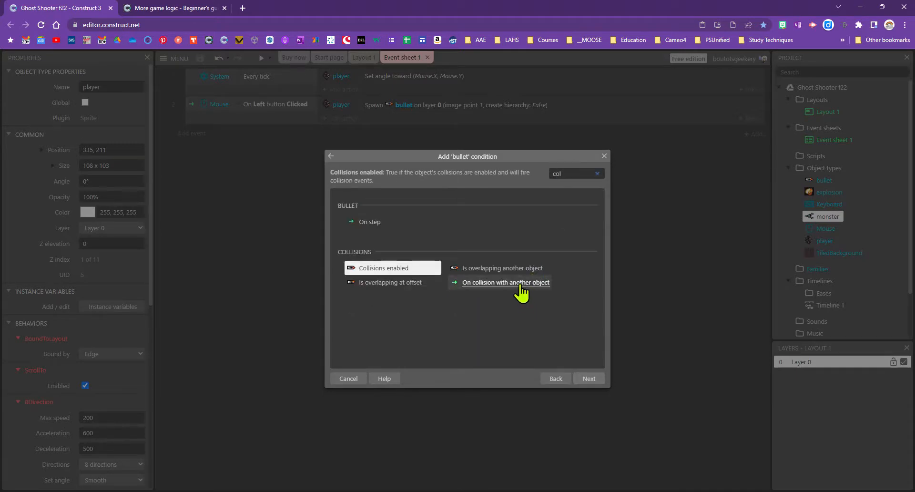
left_click(520, 284)
left_click(589, 379)
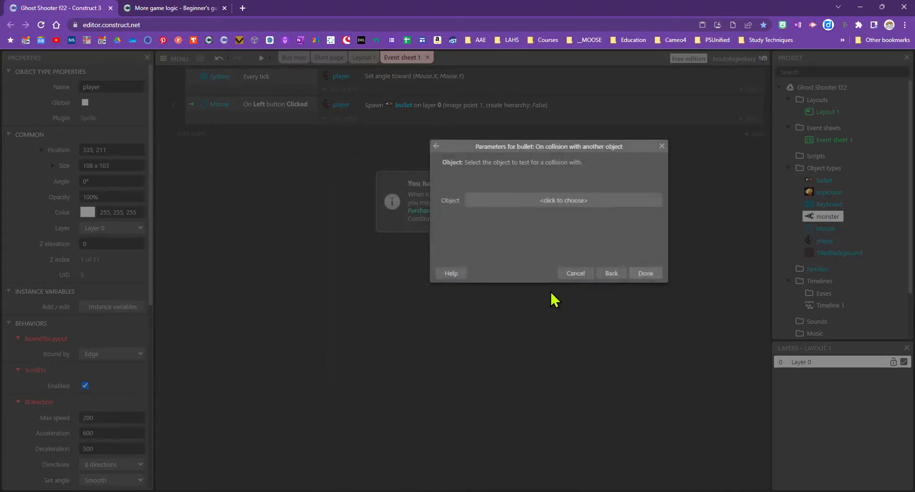
left_click(537, 204)
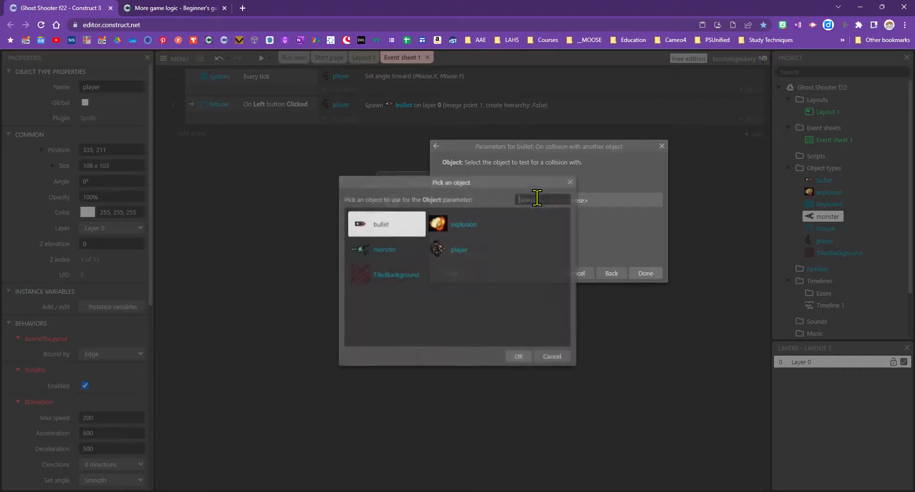
left_click(368, 257)
left_click(512, 358)
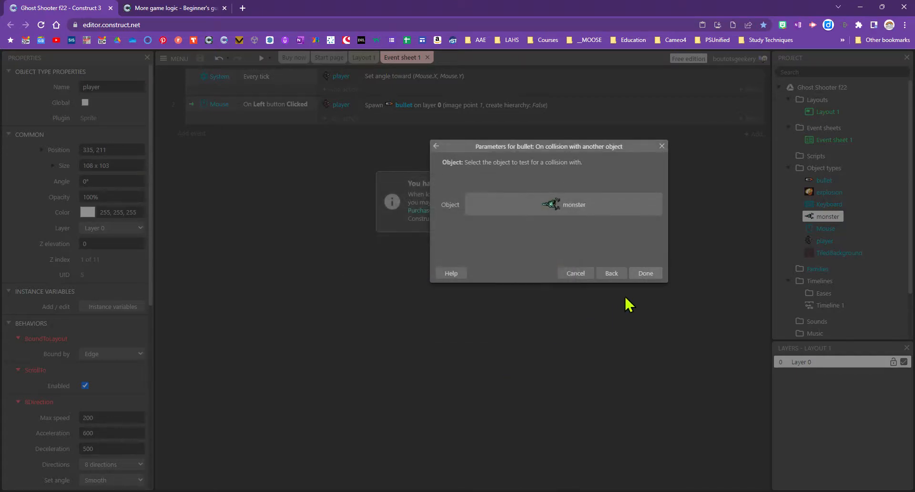
left_click(641, 274)
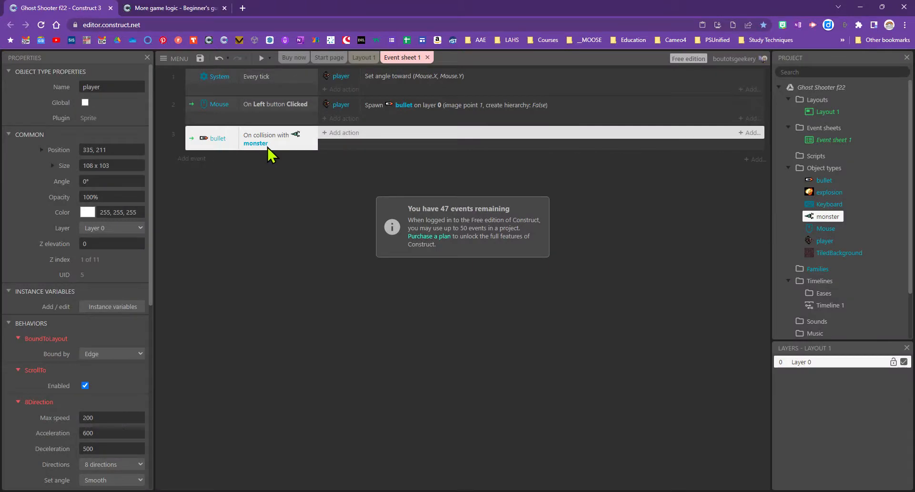
Step: Add a Destroy action for the monster to the bullet collision event
left_click(332, 133)
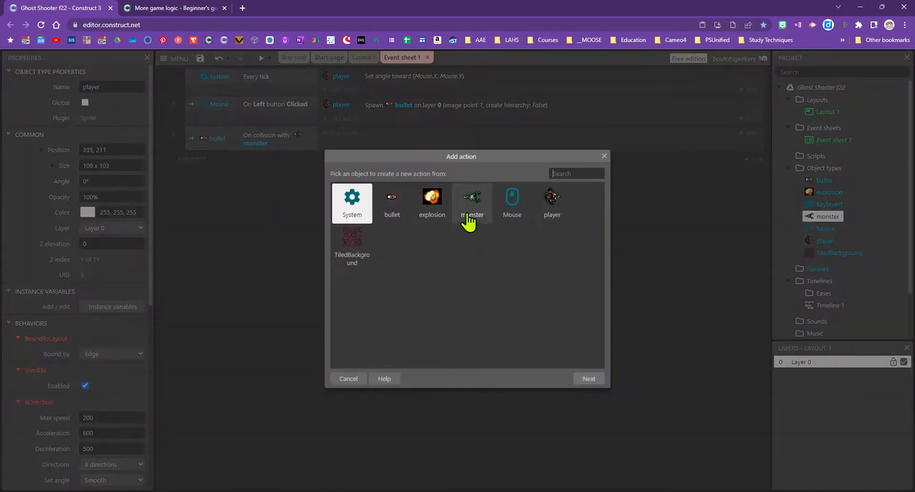
left_click(469, 220)
left_click(589, 379)
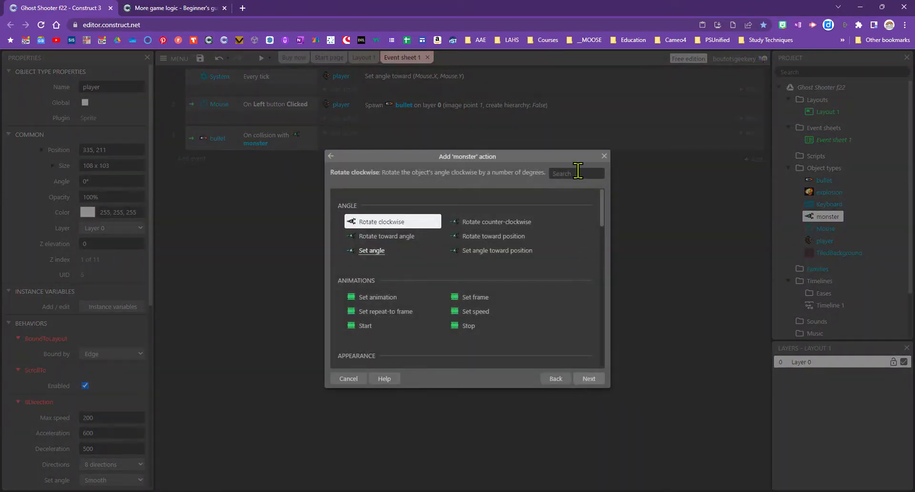
type("des")
left_click(361, 275)
left_click(546, 379)
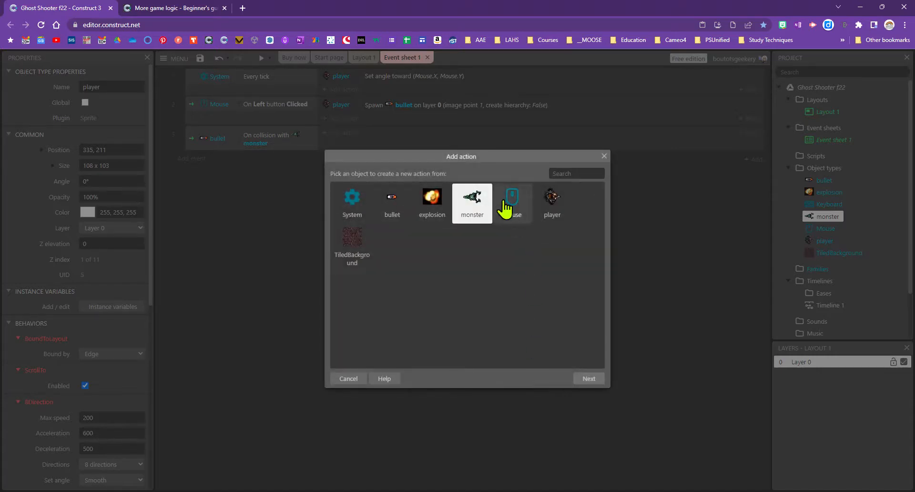
double_click(474, 203)
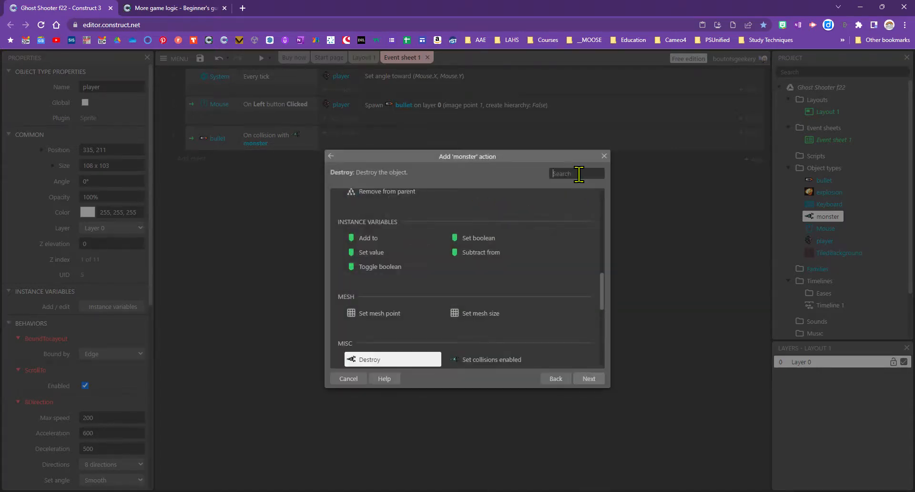
left_click(591, 379)
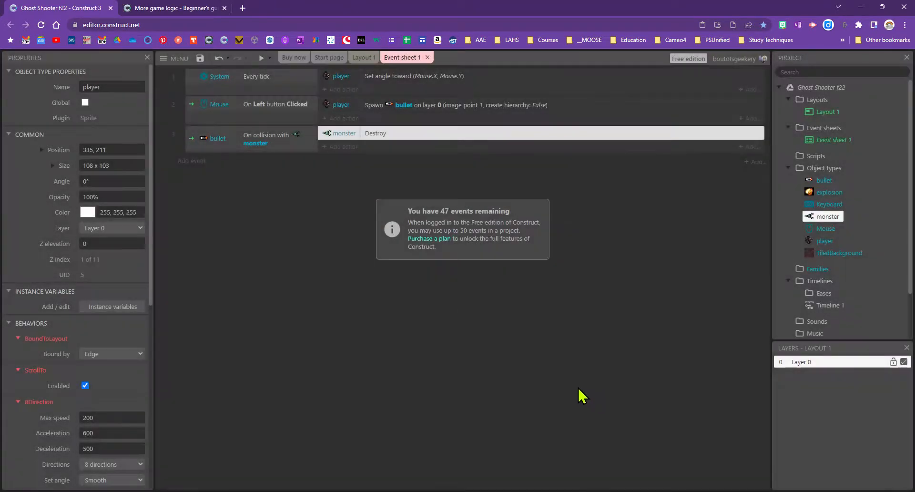
Step: Check the remaining actions in the More game logic tutorial and start a new action for the bullet collision event in the editor
left_click(174, 9)
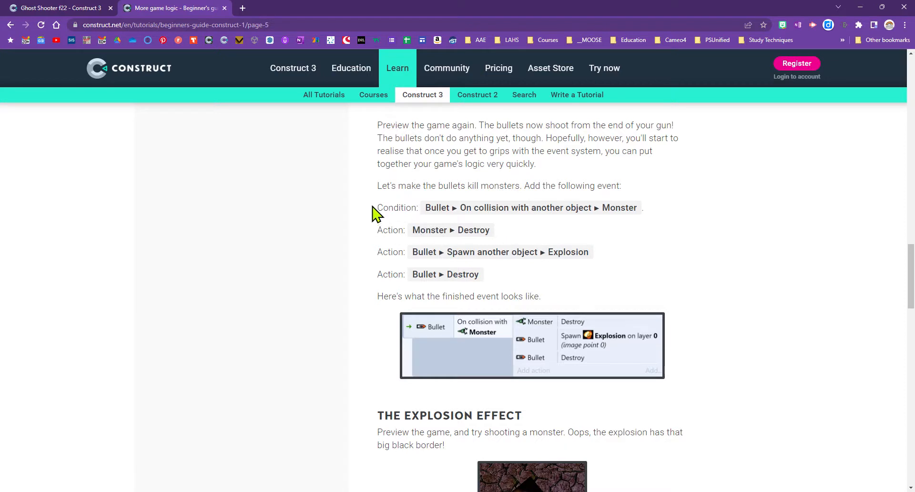
left_click_drag(380, 207, 420, 207)
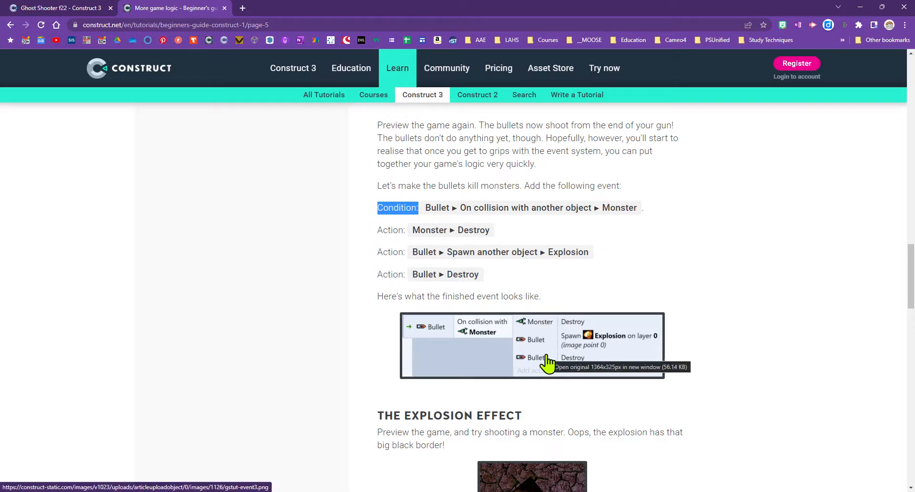
left_click(50, 10)
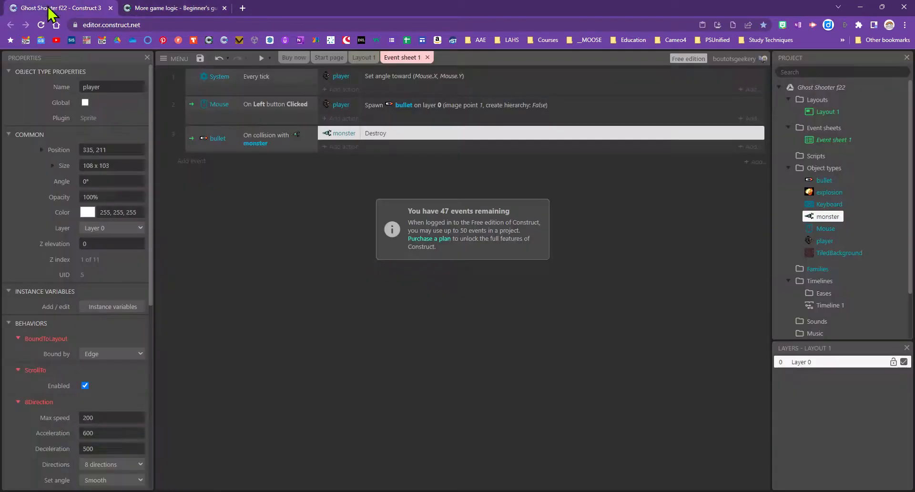
left_click(339, 146)
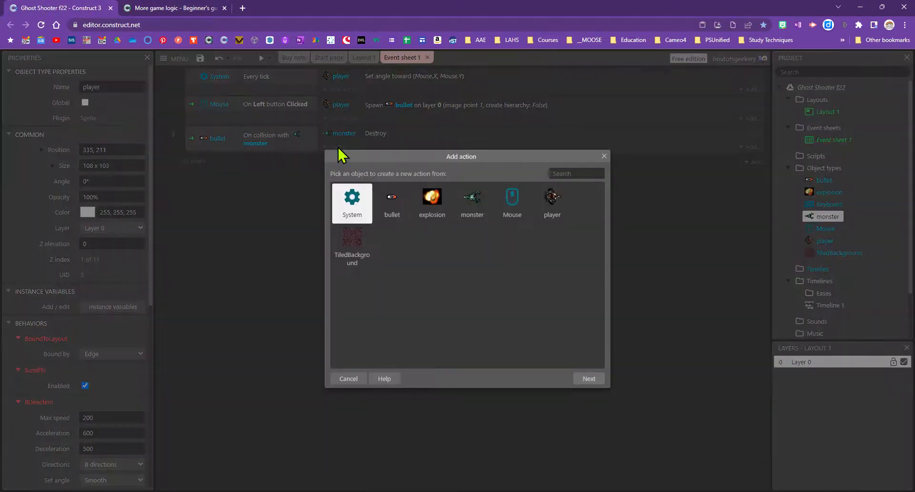
left_click(199, 10)
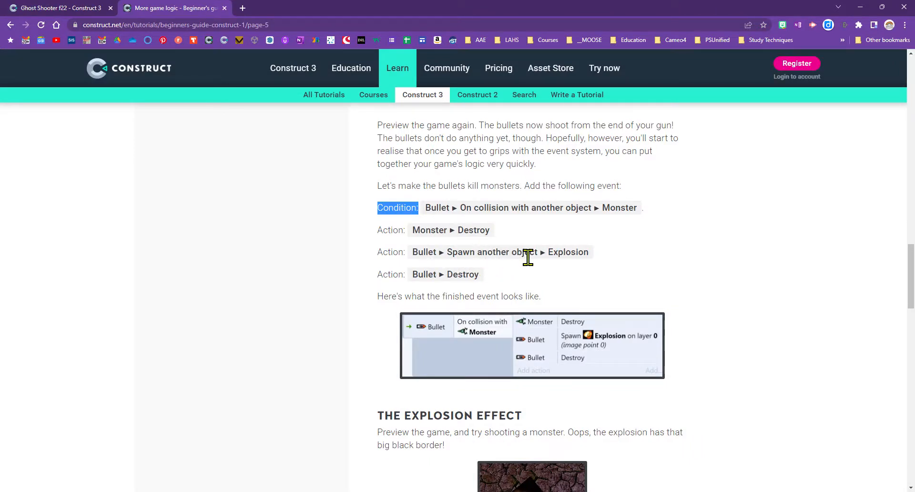
left_click(79, 8)
left_click(391, 215)
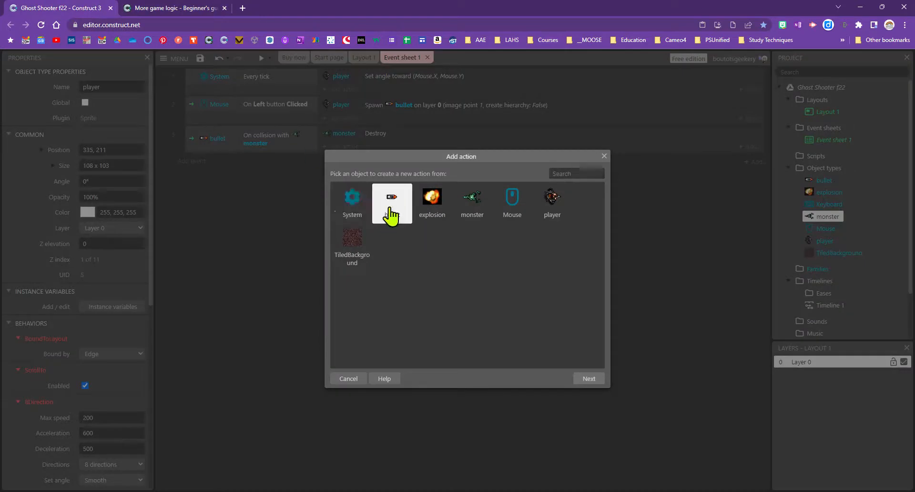
left_click(589, 378)
type("spa")
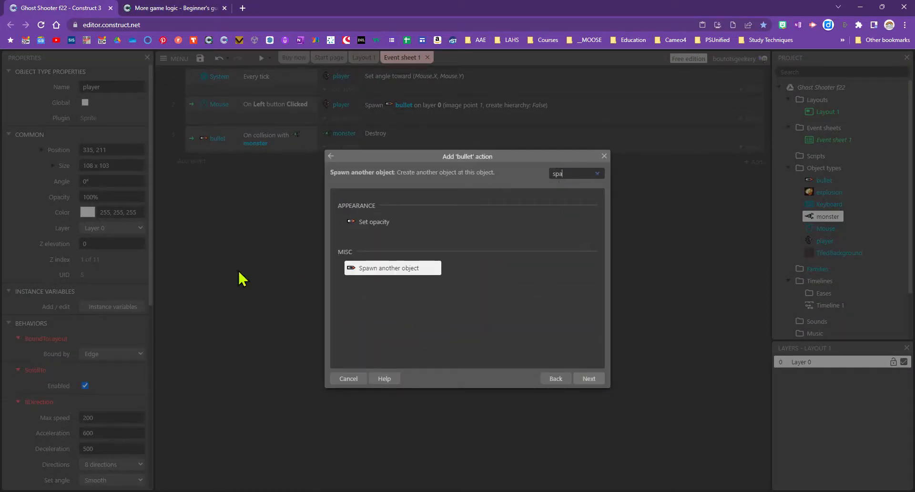
left_click(557, 379)
left_click(556, 173)
type("spa")
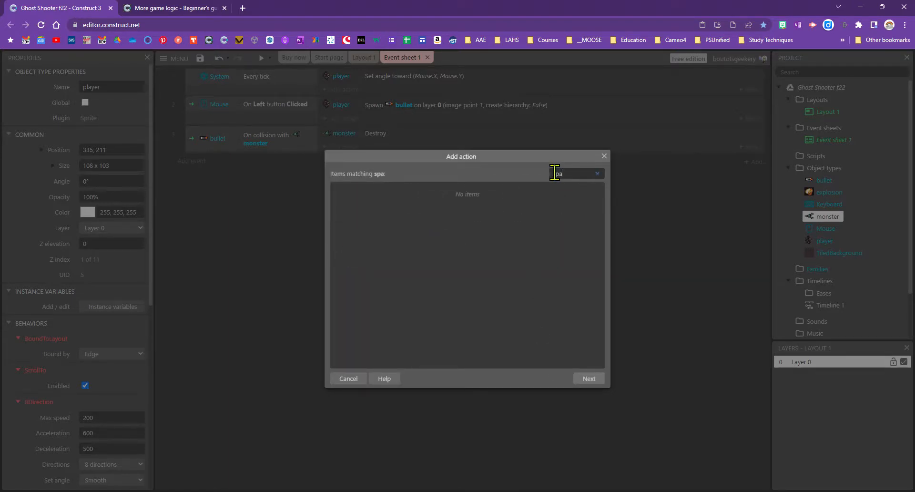
left_click(597, 174)
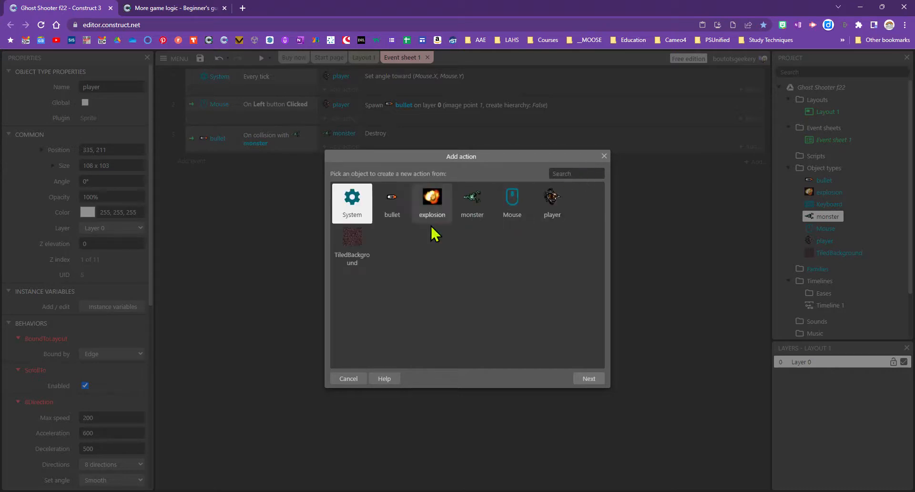
Step: Add a bullet action Spawn another object to the collision event, spawning explosion on layer 0 at image point 0
left_click(393, 215)
left_click(587, 379)
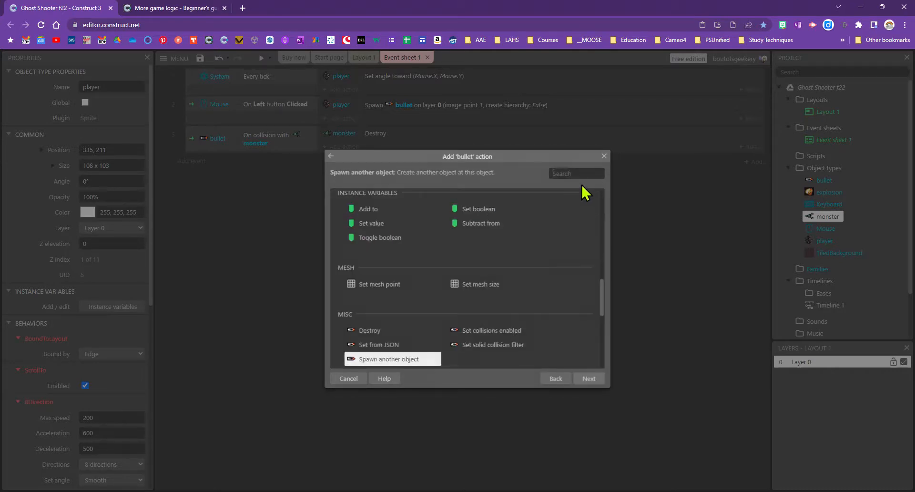
type("s")
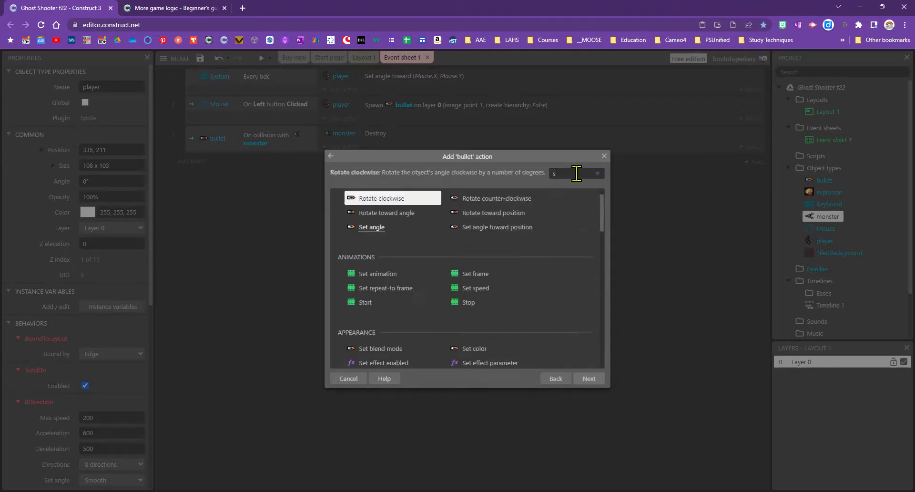
type("pa")
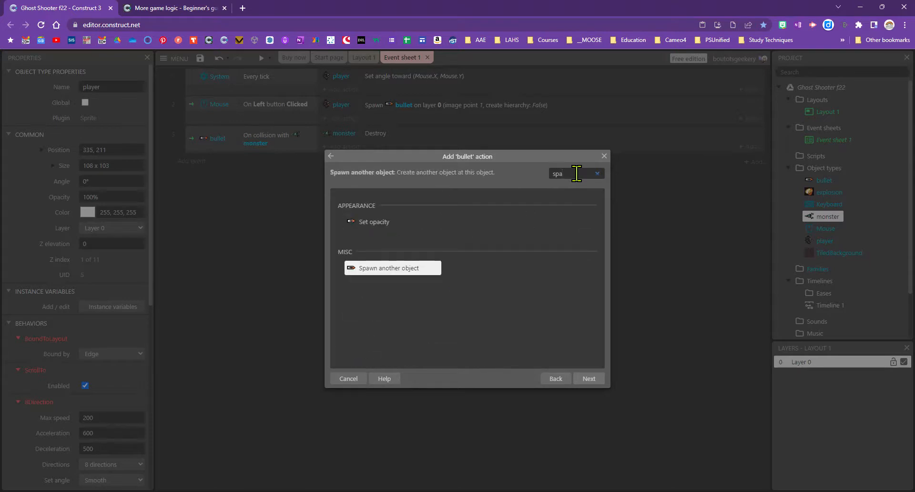
left_click(587, 378)
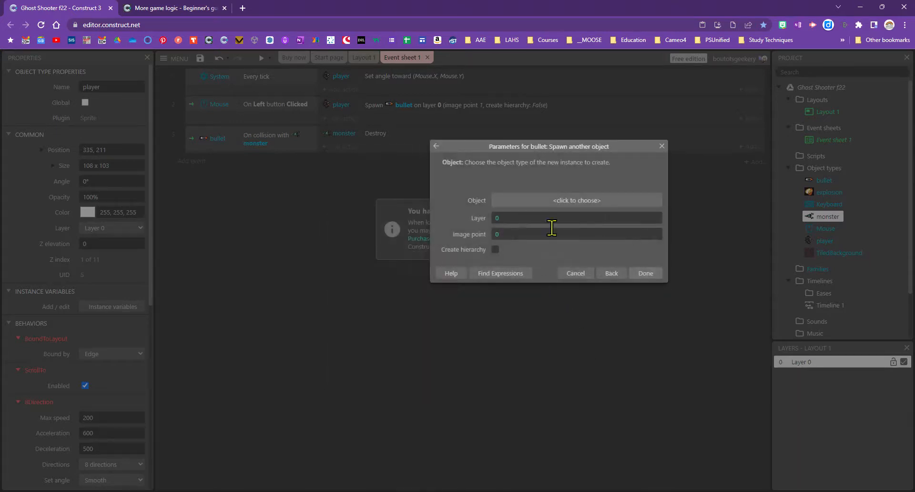
left_click(561, 203)
left_click(454, 227)
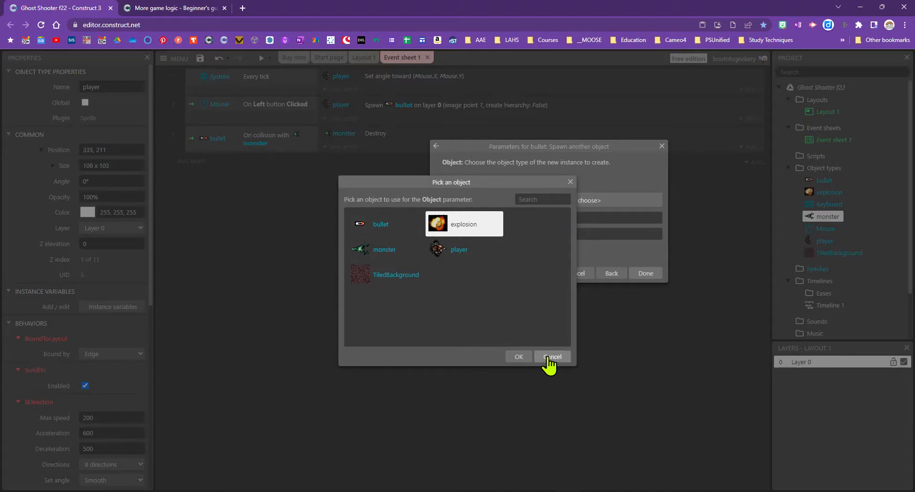
left_click(519, 357)
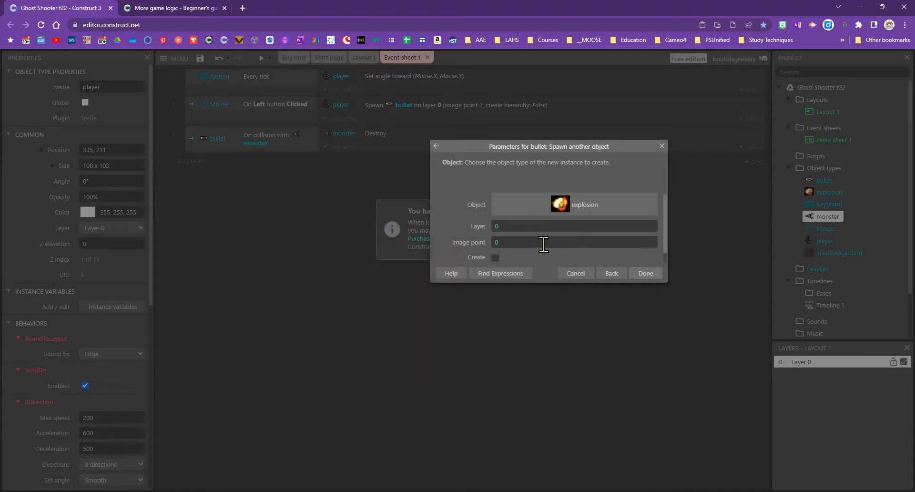
left_click(646, 273)
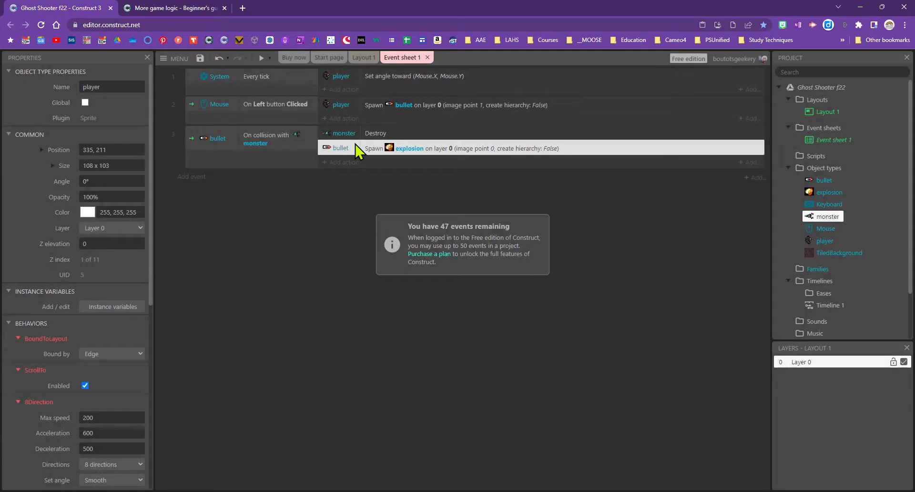
Step: Add a Destroy action for the bullet as the last action of the collision event
left_click(343, 163)
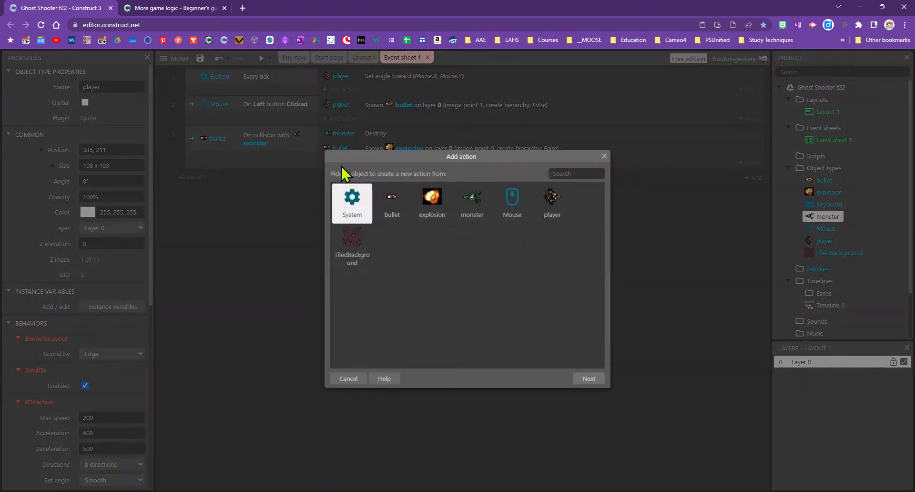
left_click(393, 210)
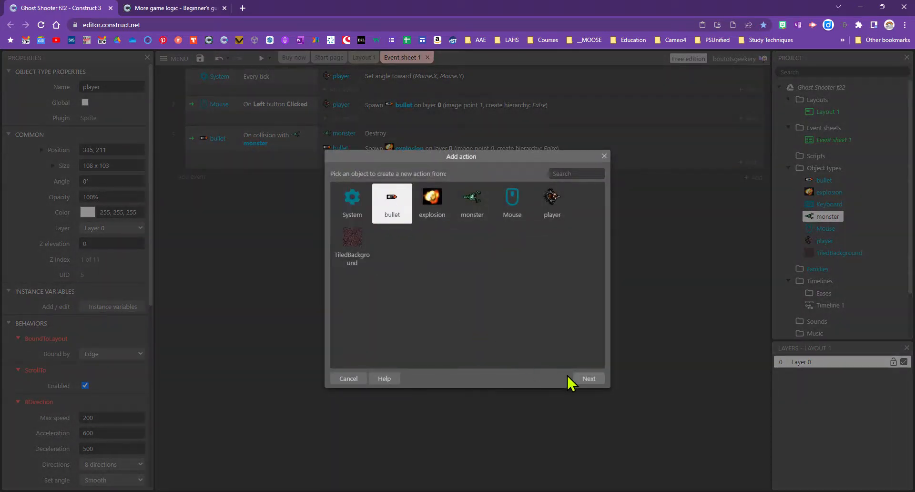
left_click(585, 379)
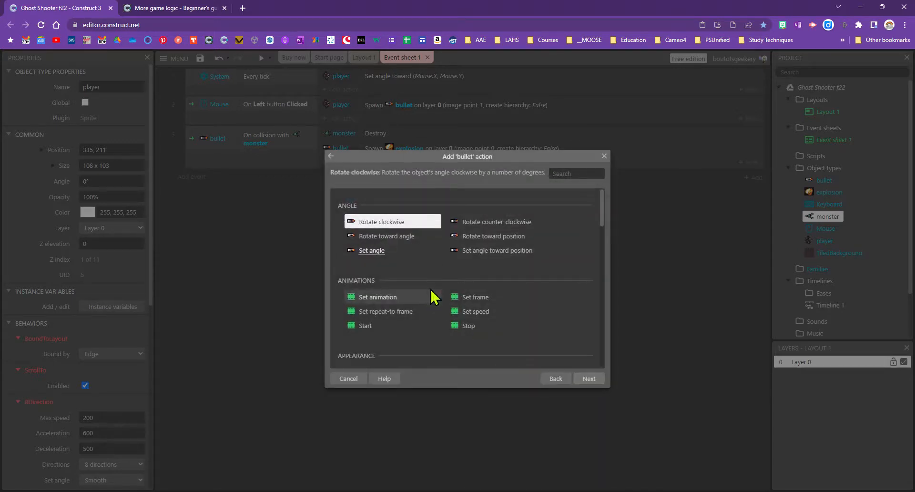
left_click(563, 173)
type("s")
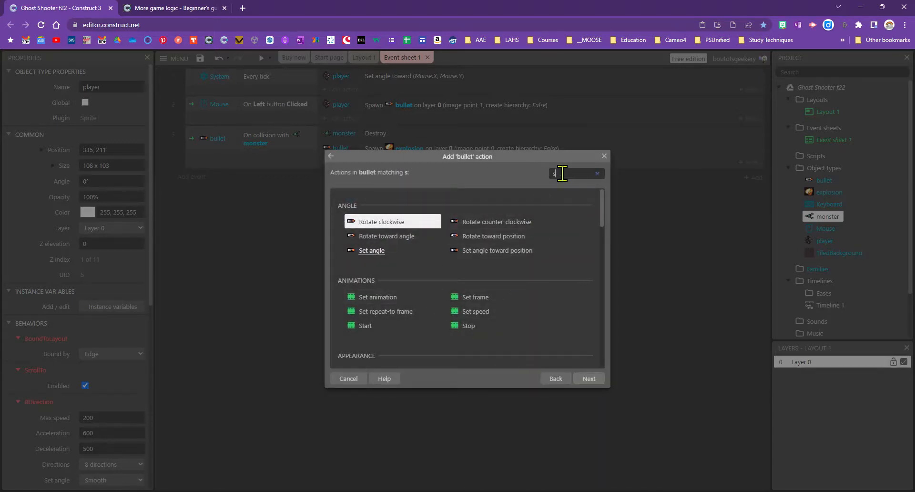
key("BackSpace")
type("des")
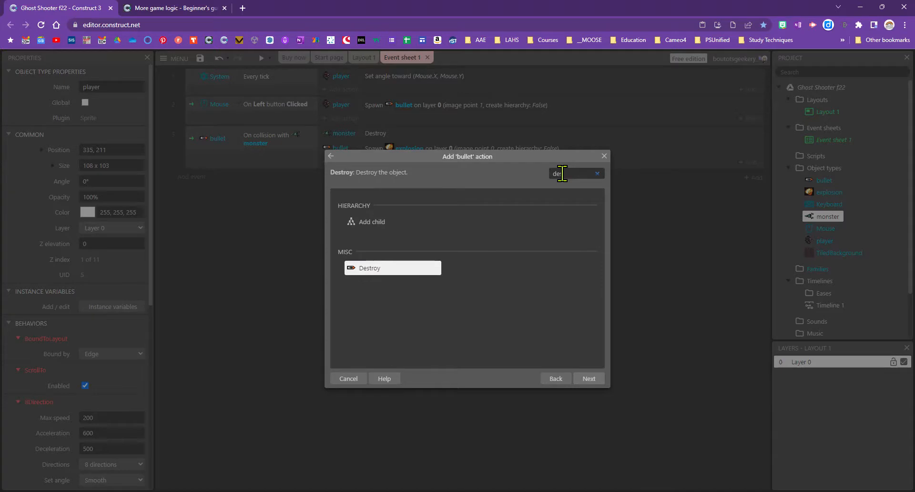
left_click(590, 380)
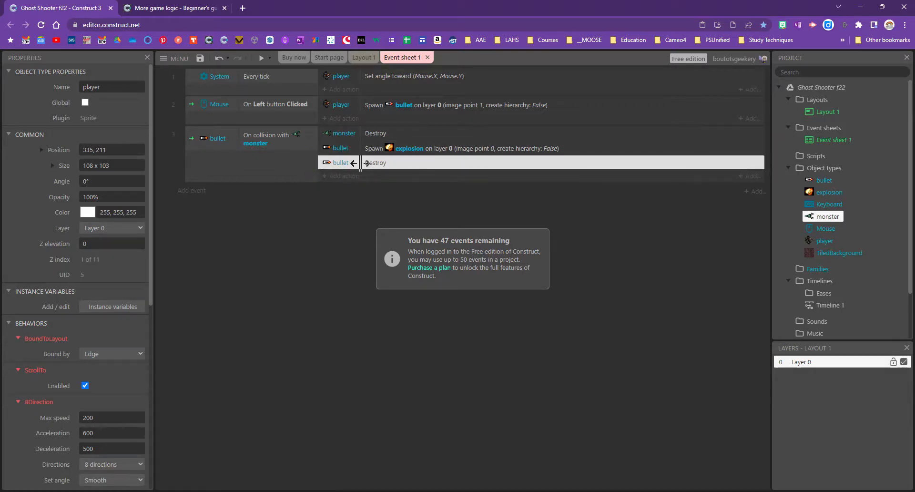
Step: Check the Explosion Effect section of the tutorial, then return to the Ghost Shooter editor and save the project
left_click(205, 11)
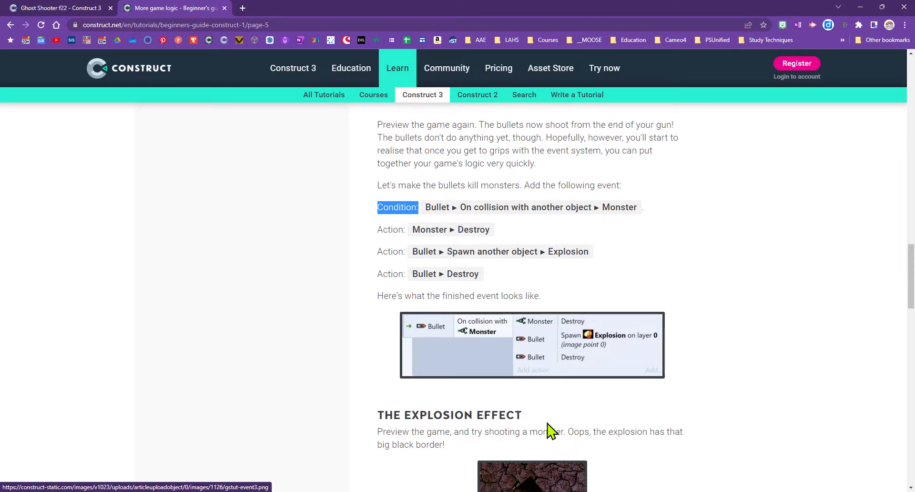
scroll(548, 427, "down", 3)
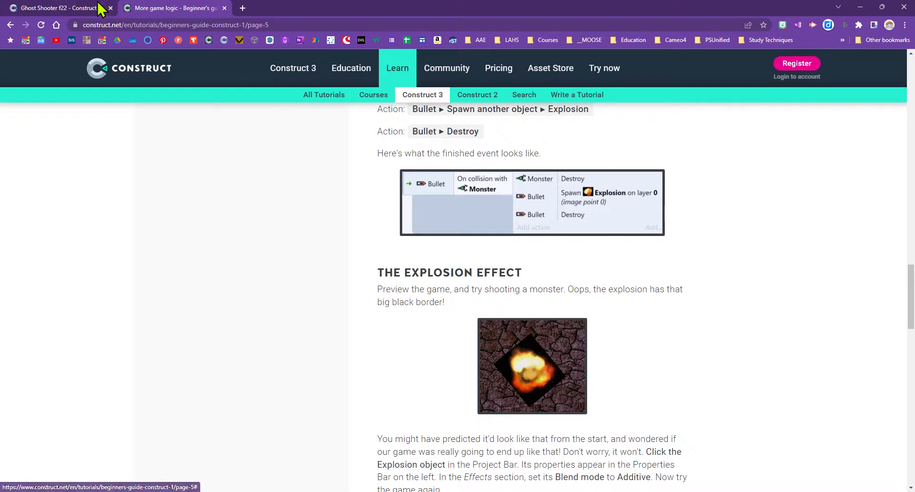
left_click(82, 8)
left_click(200, 59)
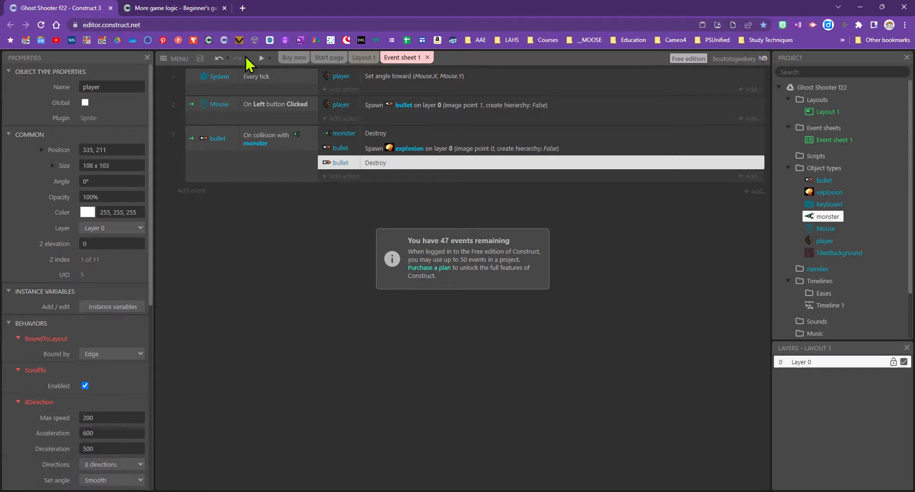
Step: Preview the game and shoot at the monsters, reloading the preview for several tries, and close the preview window
left_click(261, 58)
left_click(473, 282)
left_click(587, 300)
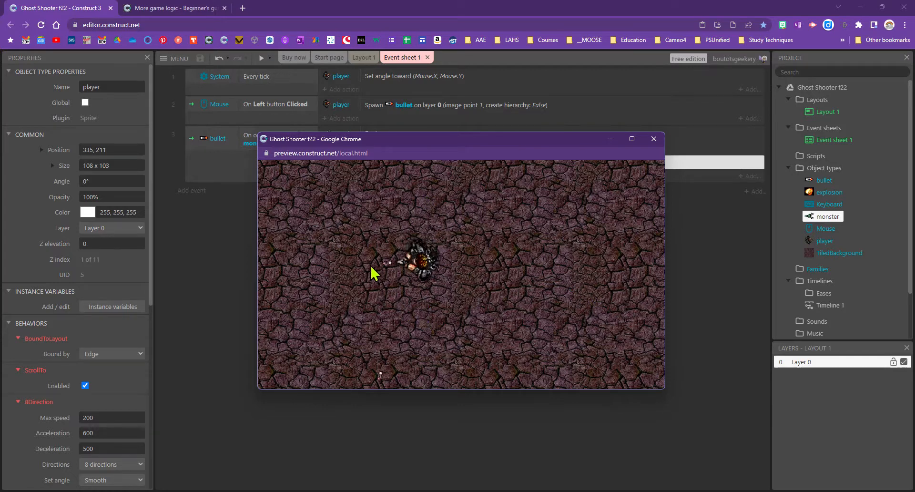
left_click(501, 247)
left_click(493, 239)
left_click(477, 289)
key("F5")
left_click(535, 270)
key("F5")
left_click(517, 280)
left_click(517, 279)
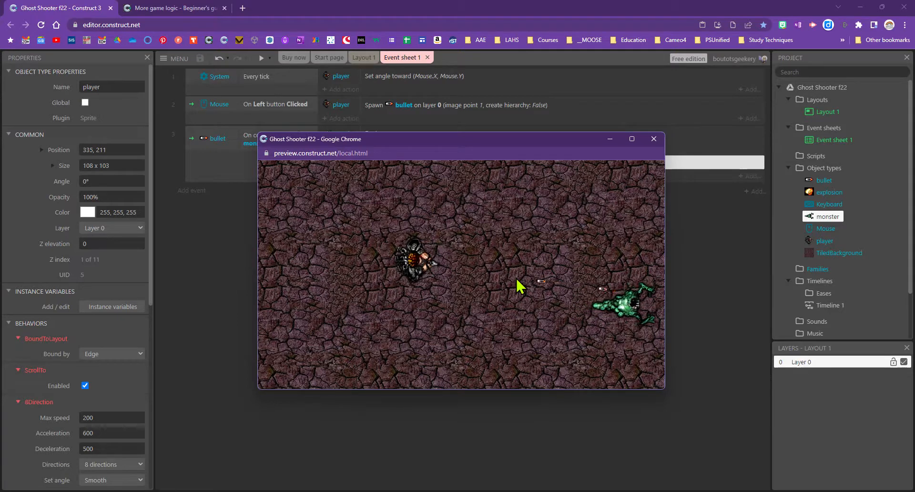
key("F5")
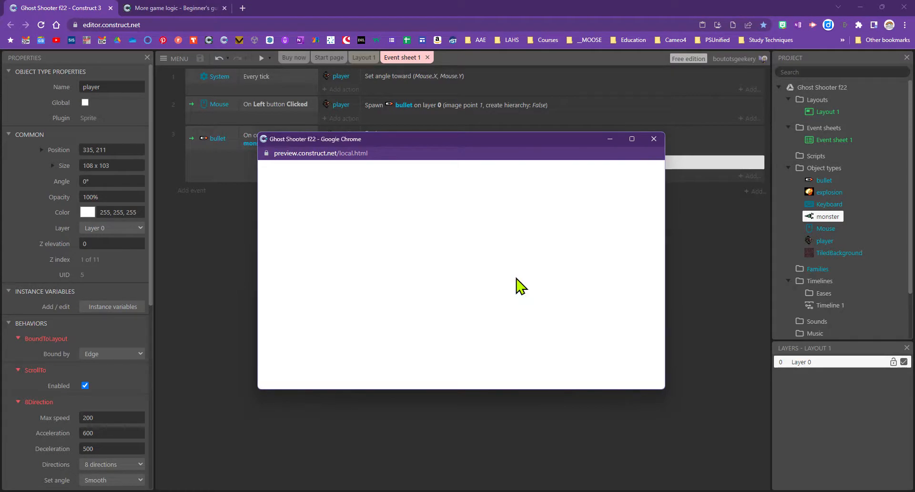
left_click(636, 309)
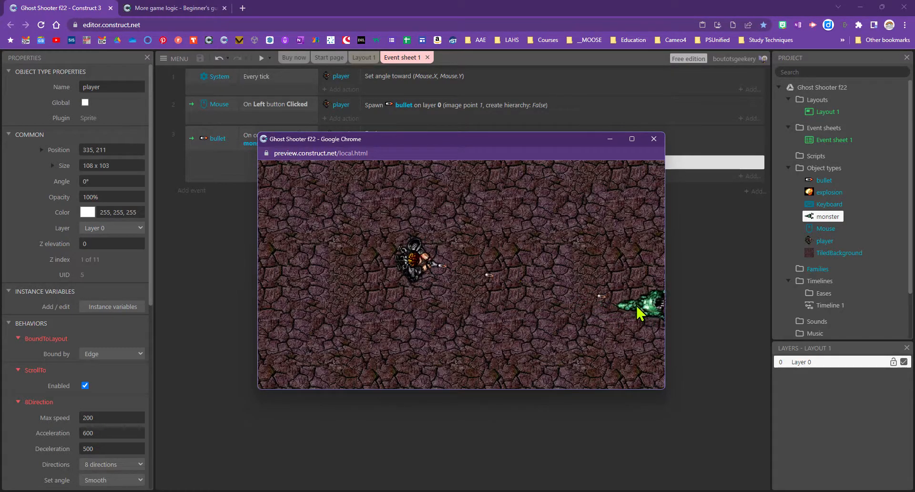
left_click(653, 139)
Step: Read the tutorial's Explosion Effect section on the black border, the Blend mode setting and why it works
left_click(176, 8)
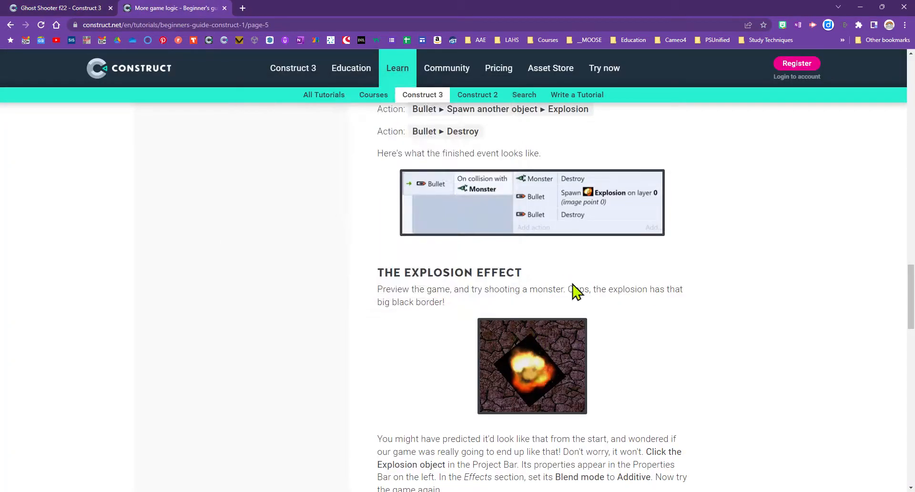
left_click_drag(575, 289, 635, 289)
scroll(635, 414, "down", 3)
scroll(631, 378, "down", 1)
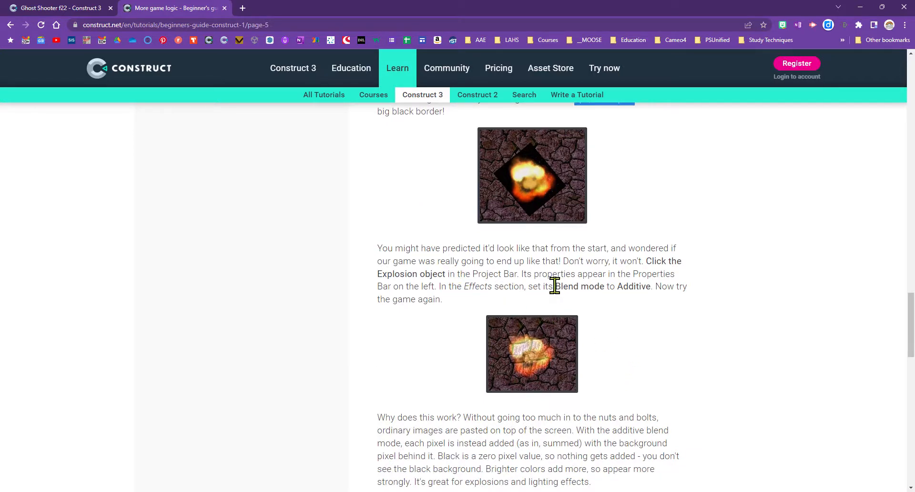
left_click_drag(439, 288, 655, 288)
scroll(684, 369, "down", 2)
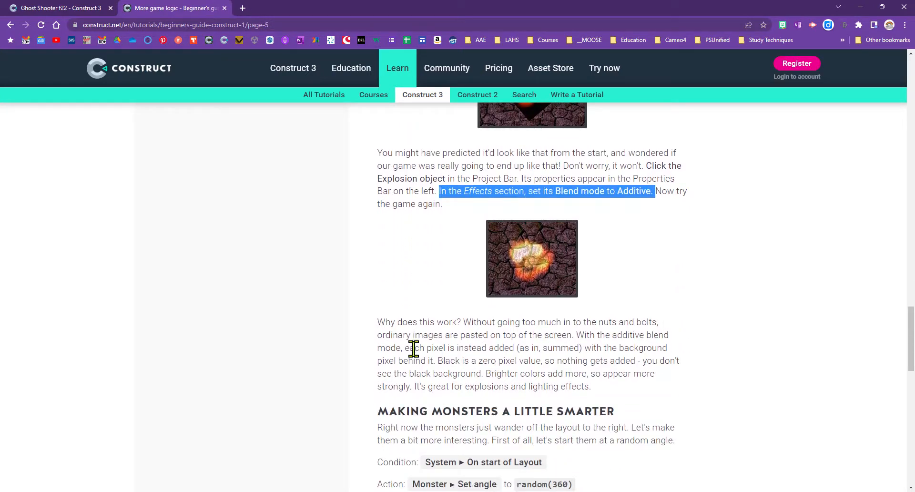
left_click_drag(438, 361, 538, 362)
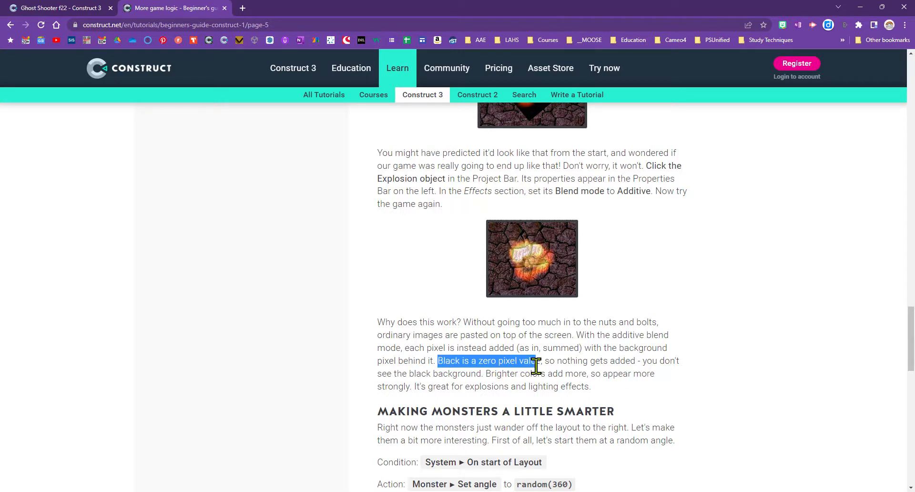
Step: In Layout 1 of the editor, set the explosion's Blend mode to Additive and move the sprite slightly above the layout
left_click(36, 8)
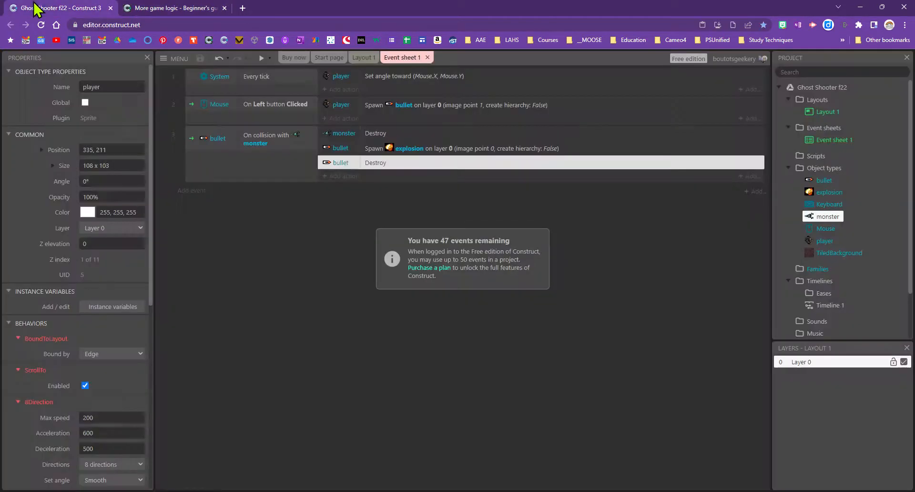
left_click(366, 58)
left_click(483, 135)
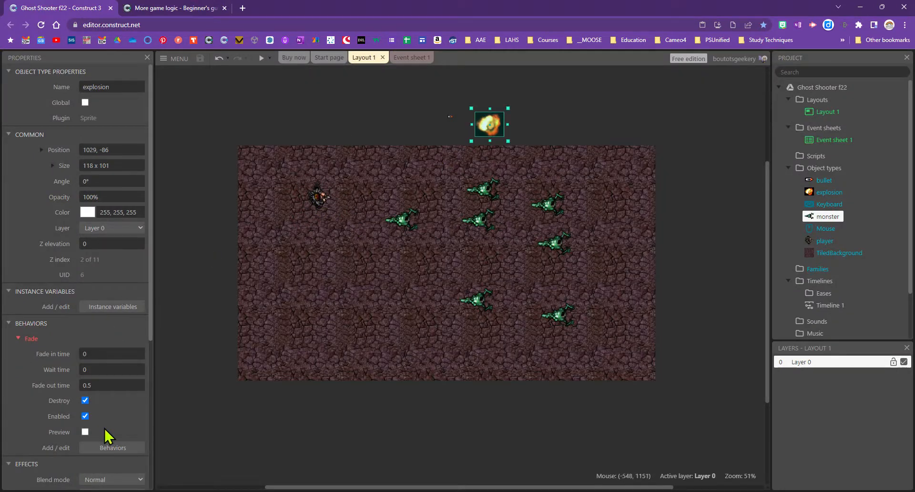
scroll(104, 427, "down", 4)
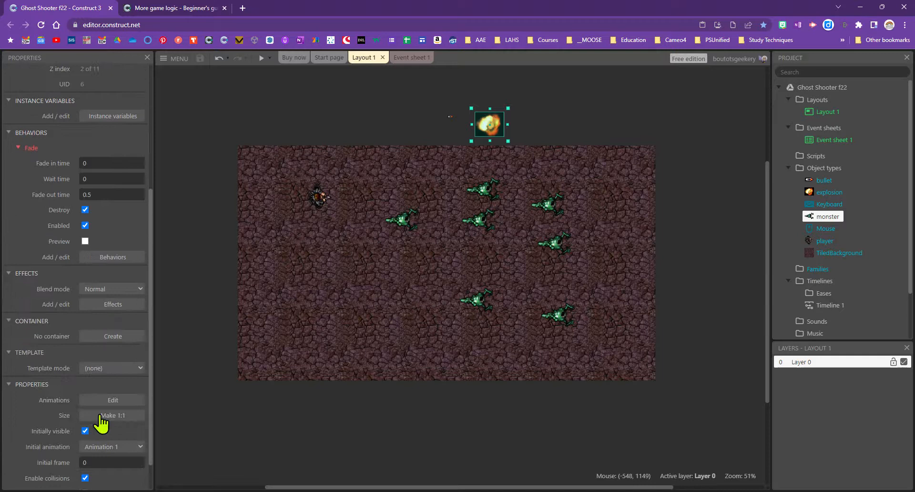
left_click(115, 289)
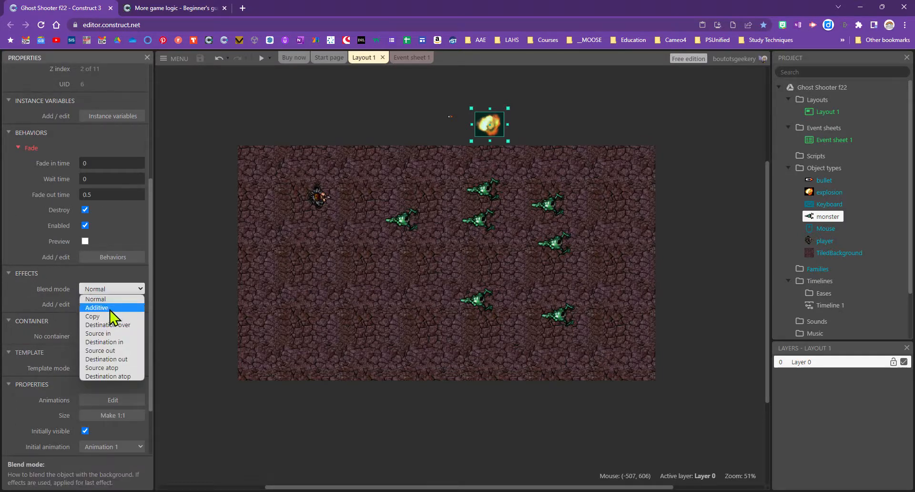
left_click(110, 309)
mouse_move(497, 134)
left_mouse_down()
mouse_move(444, 218)
mouse_move(496, 134)
mouse_move(536, 170)
mouse_move(504, 129)
left_mouse_up()
Step: Check the tutorial's Making Monsters a Little Smarter section and add a System On start of layout event to Event sheet 1
left_click(180, 8)
scroll(458, 295, "down", 5)
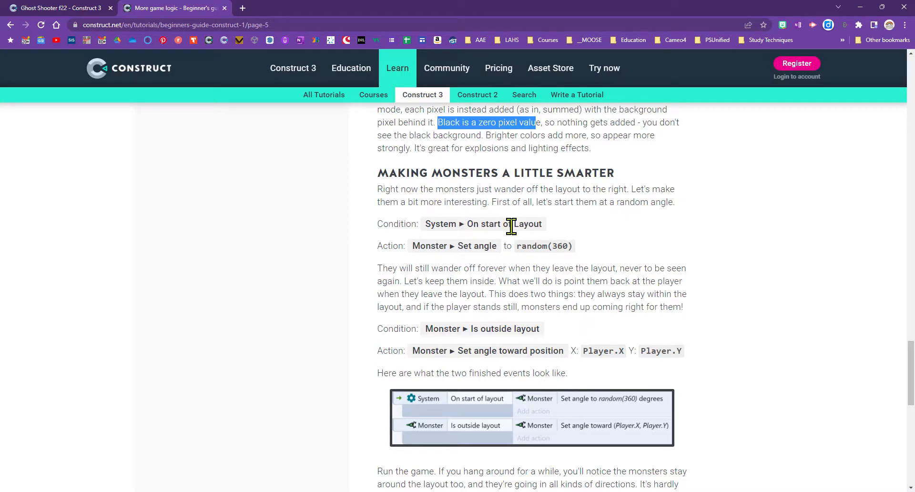
left_click(50, 8)
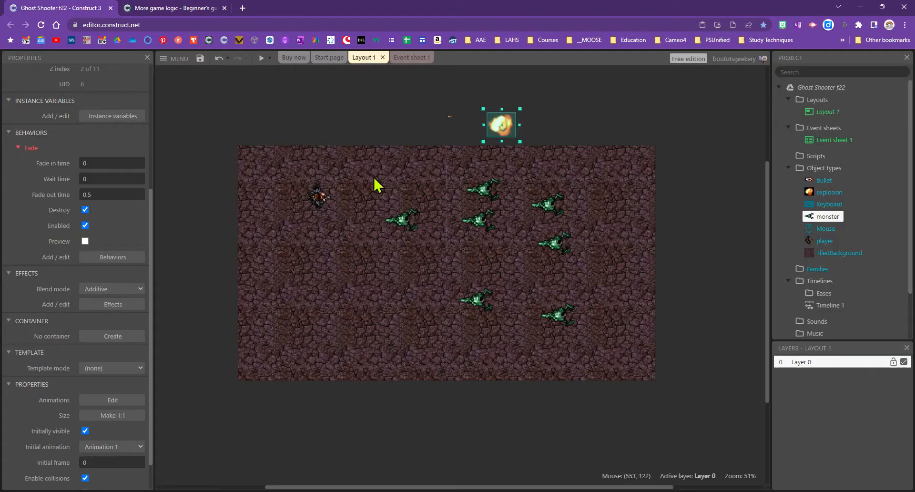
left_click(403, 57)
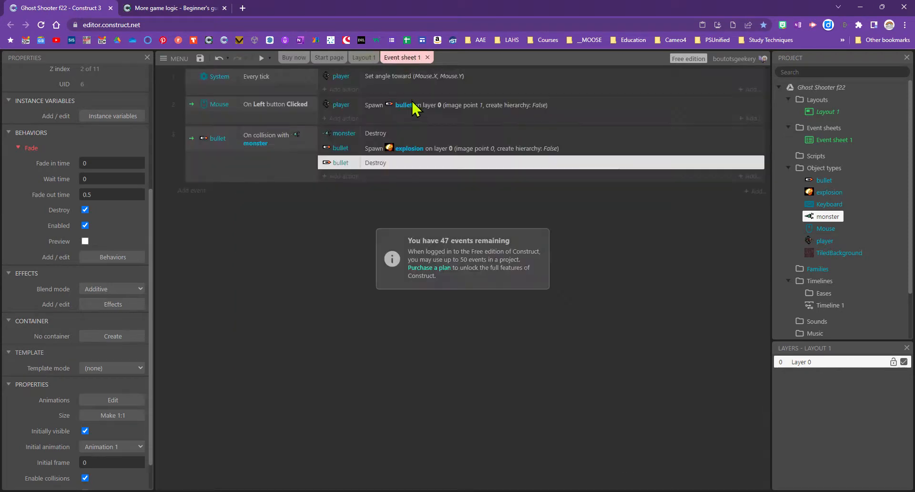
left_click(193, 191)
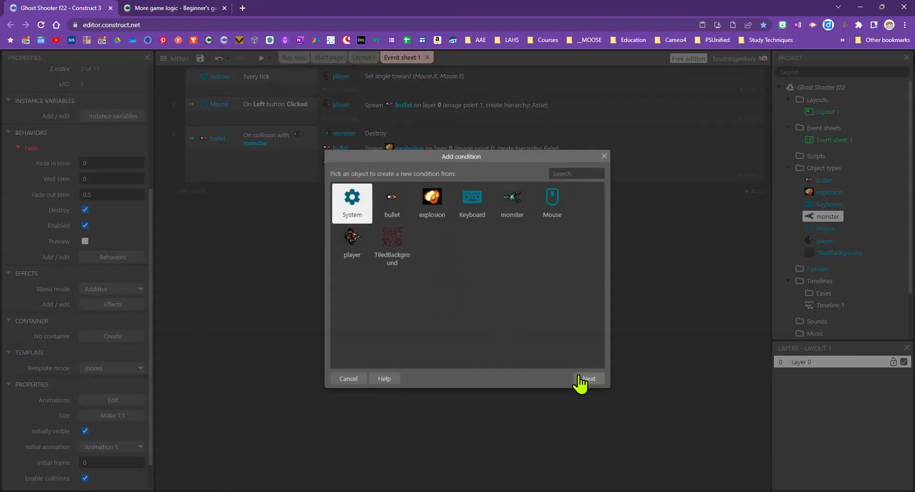
left_click(581, 376)
type("star")
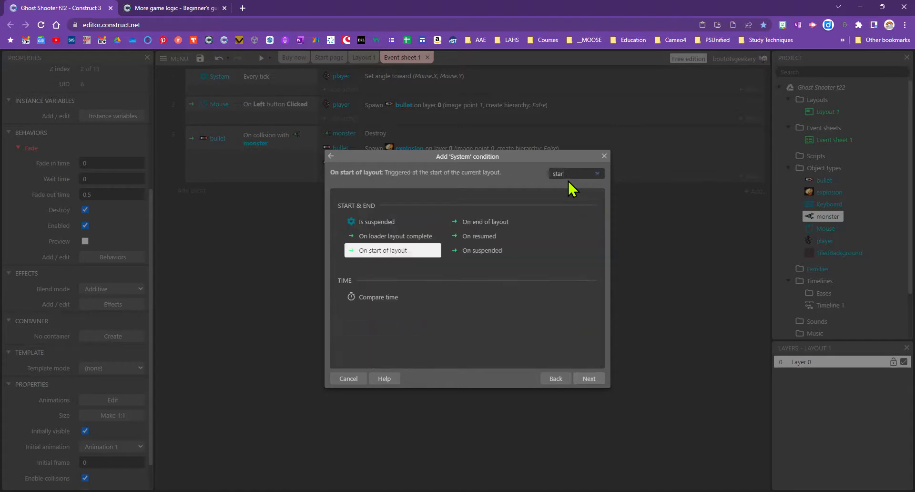
left_click(396, 251)
left_click(590, 379)
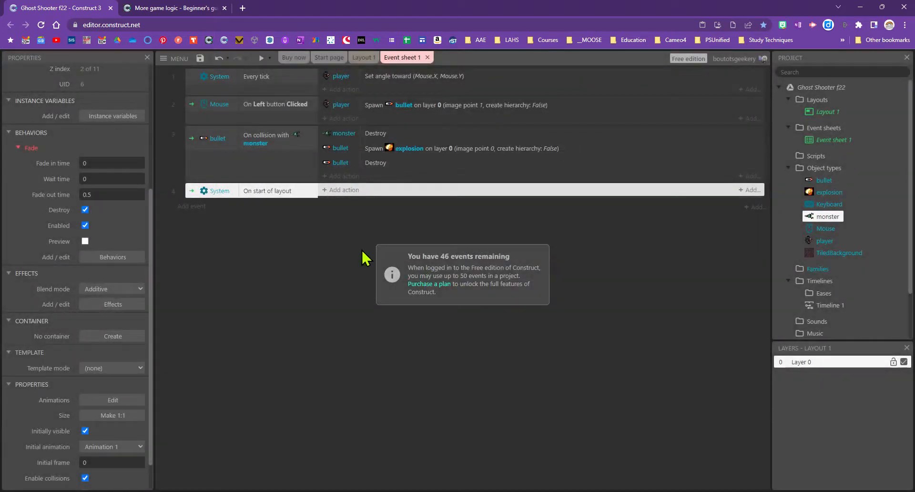
Step: Add a monster Set angle action with the angle random(360) to the On start of layout event
left_click(337, 193)
left_click(476, 217)
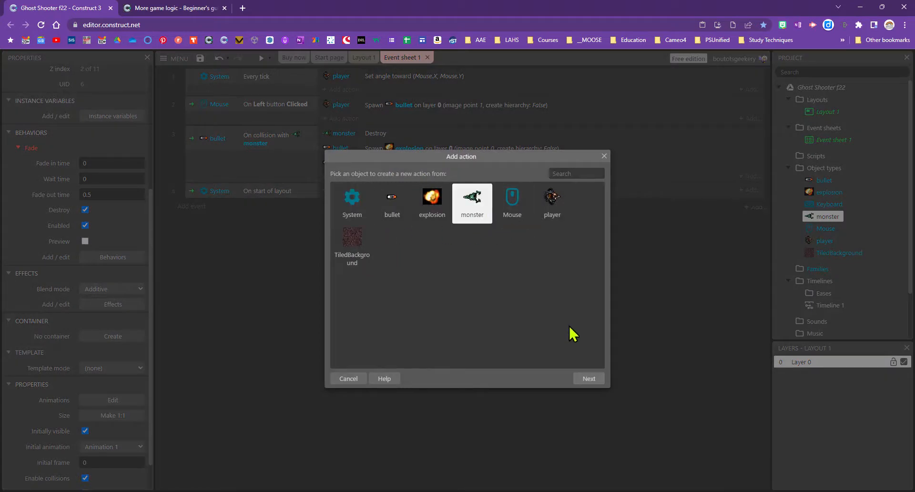
left_click(588, 378)
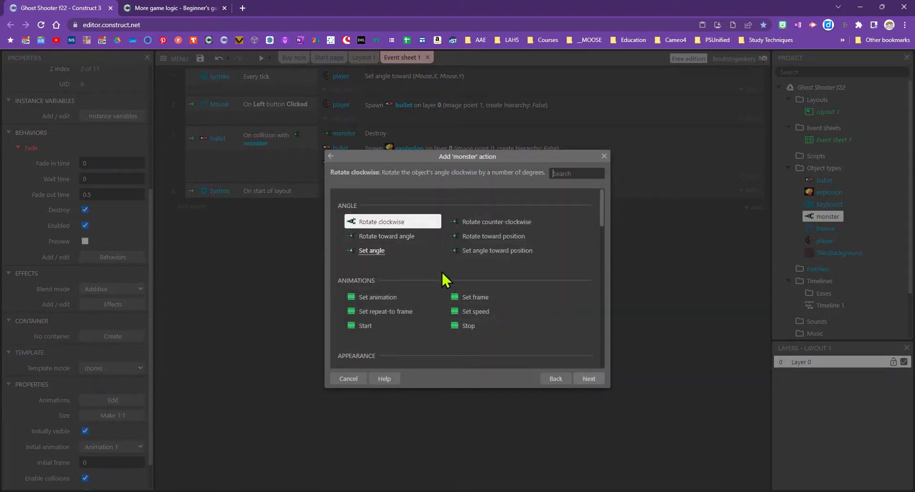
left_click(381, 251)
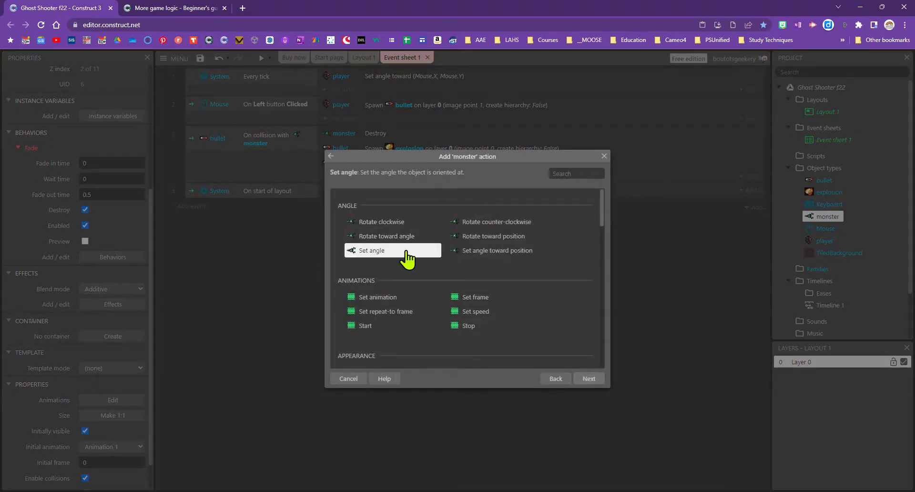
left_click(588, 379)
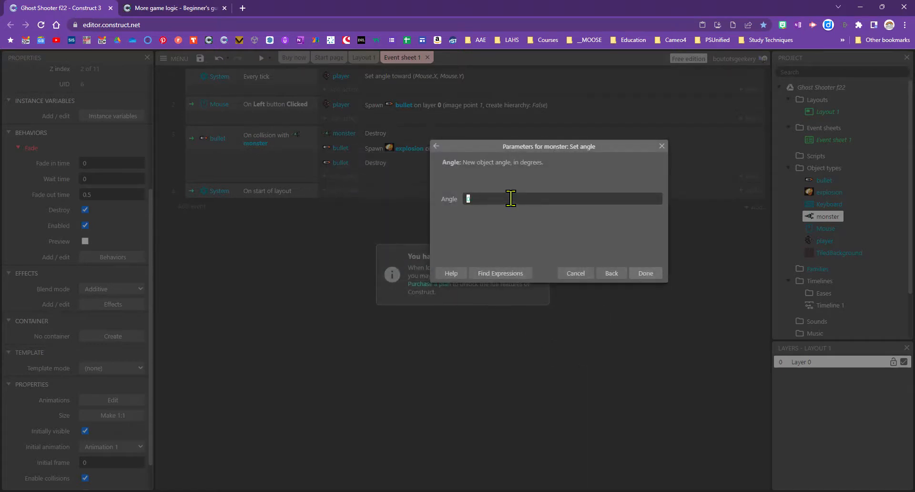
type("rand")
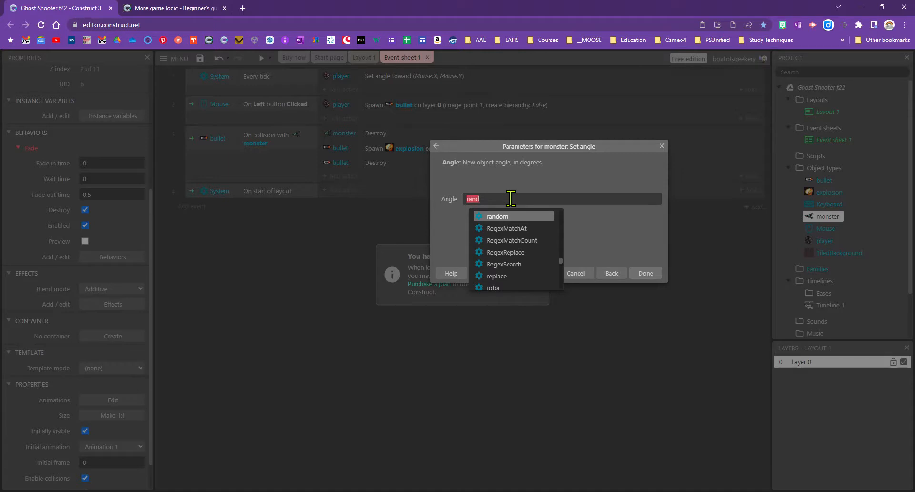
type("om(")
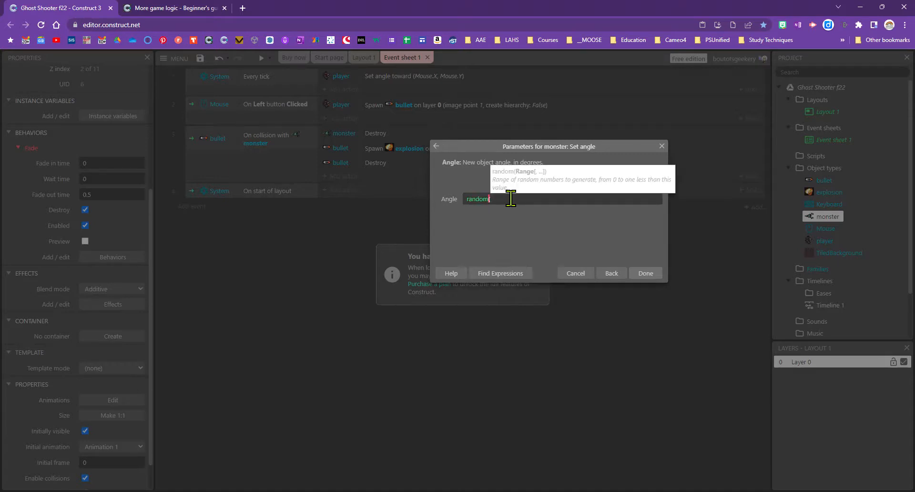
type("360)")
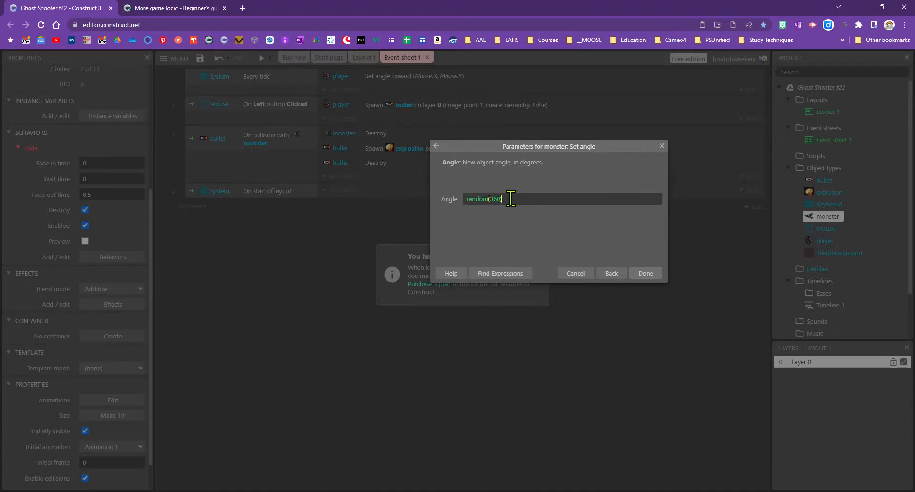
left_click_drag(466, 201, 487, 197)
left_click(494, 199)
left_click(642, 274)
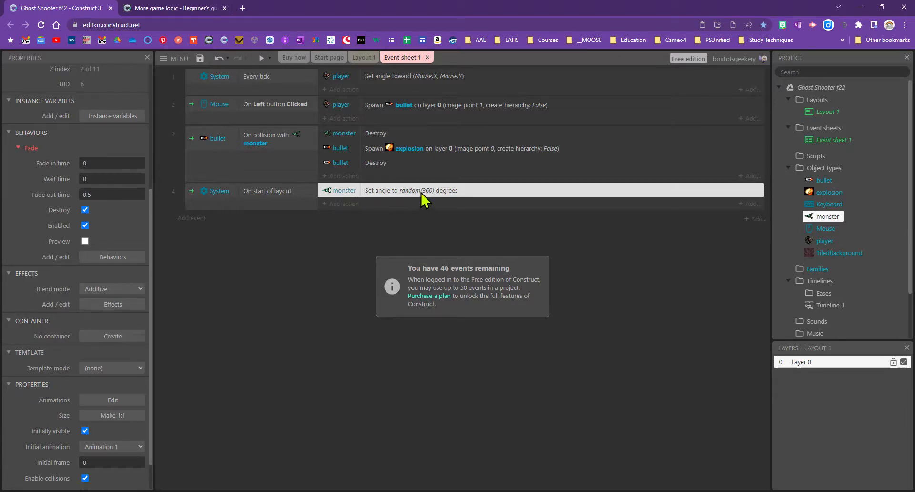
Step: Read the tutorial's condition and action for turning monsters back toward the player when they leave the layout
left_click(153, 9)
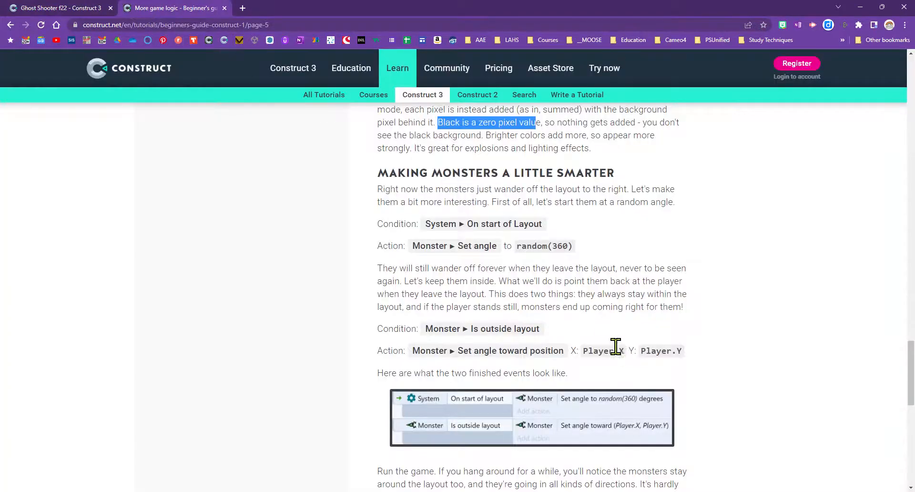
left_click_drag(423, 329, 563, 333)
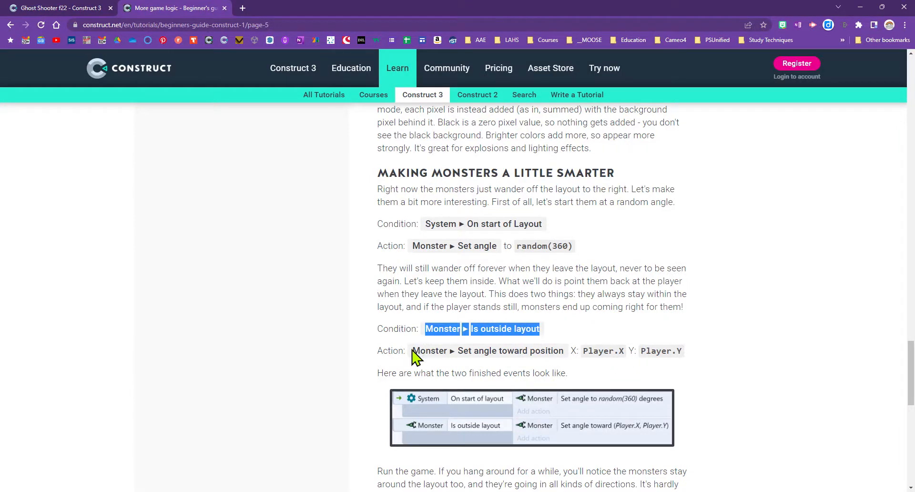
left_click_drag(415, 353, 703, 359)
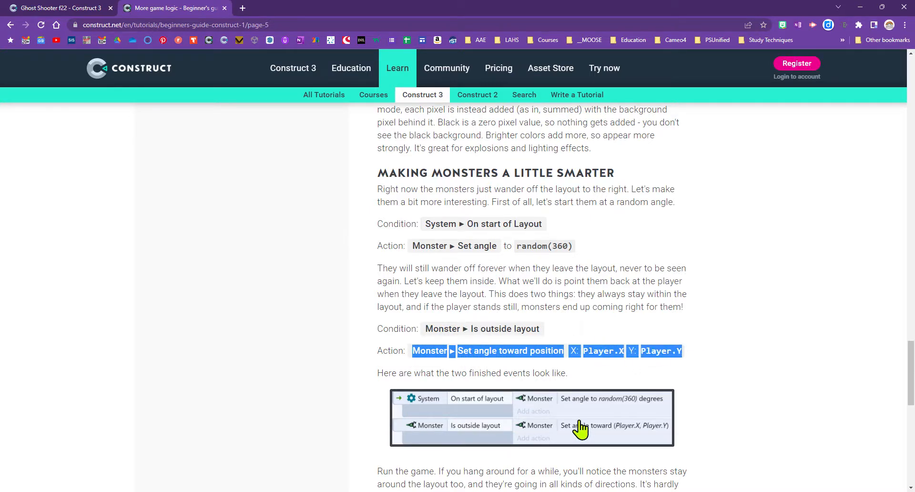
Step: Back in the editor, add a new event to Event sheet 1 with the monster condition Is outside layout
left_click(43, 9)
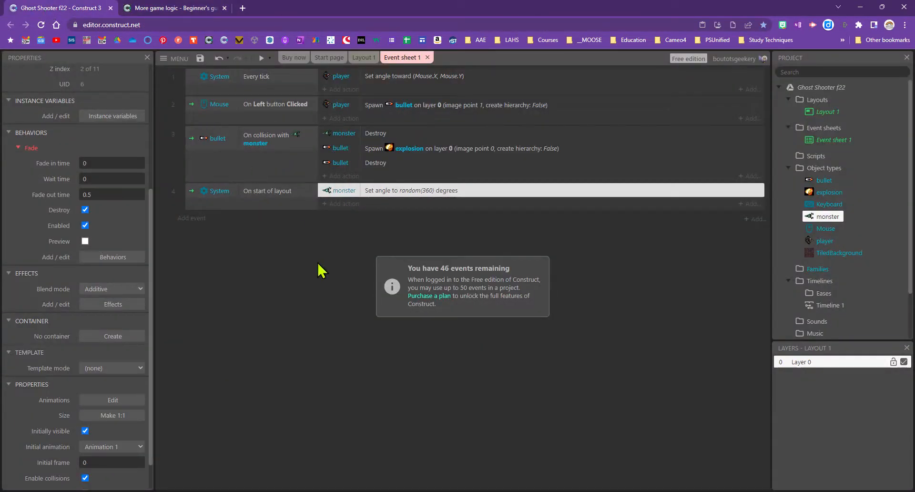
left_click(192, 219)
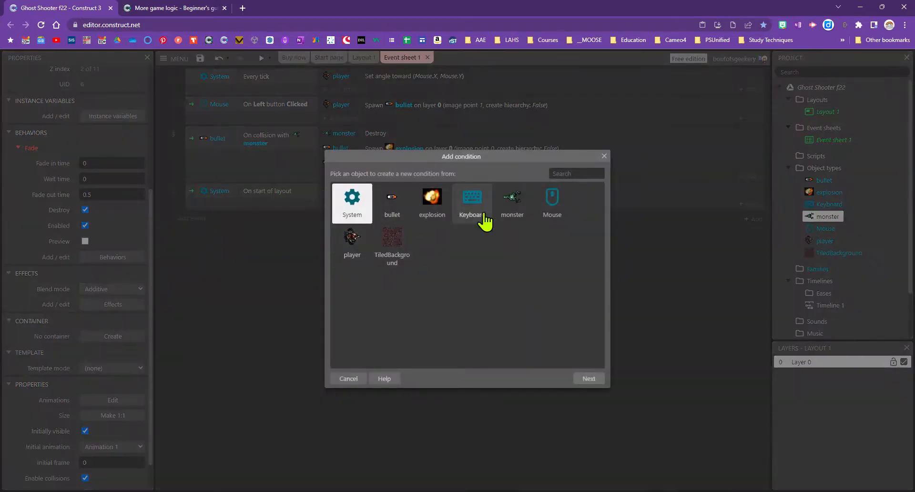
left_click(508, 217)
left_click(589, 378)
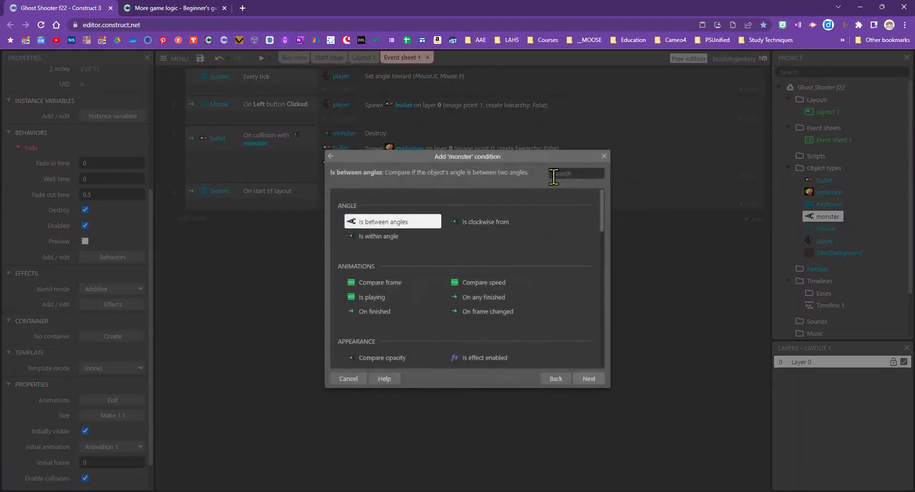
left_click(559, 172)
type("out")
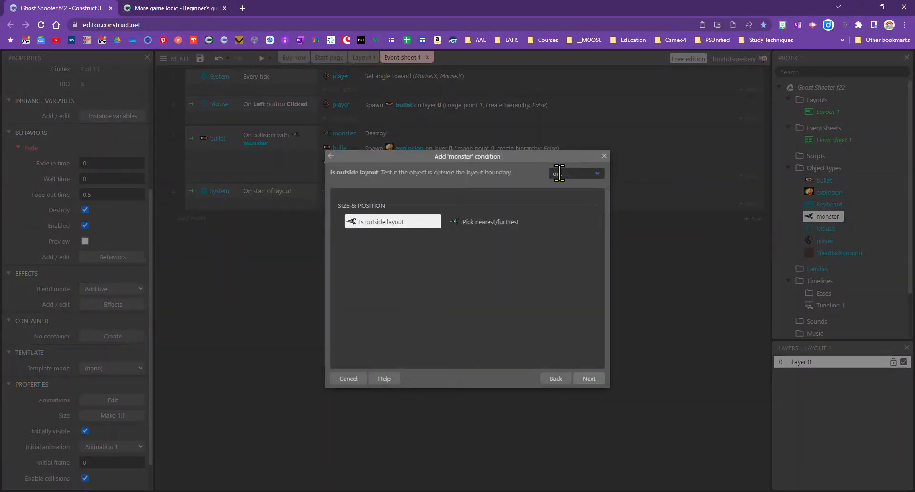
left_click(588, 378)
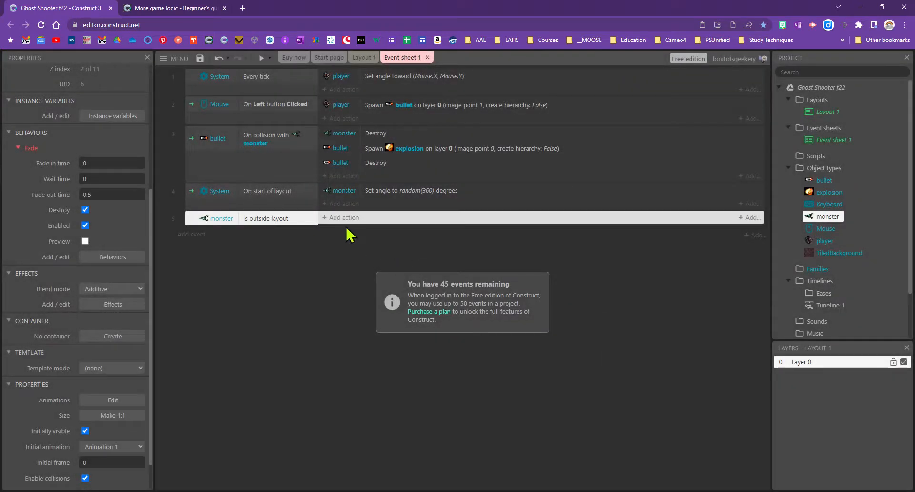
Step: Add a monster Set angle toward position action to the Is outside layout event, with X player.X and Y player.Y
left_click(340, 219)
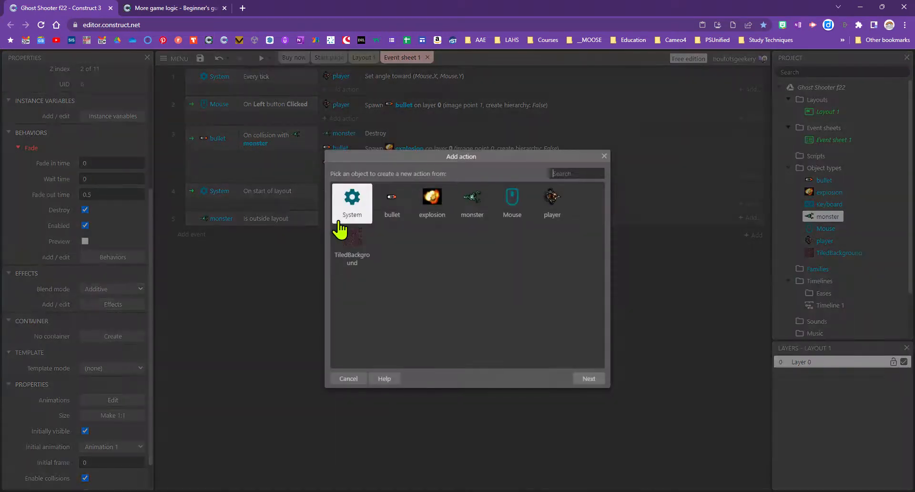
left_click(473, 220)
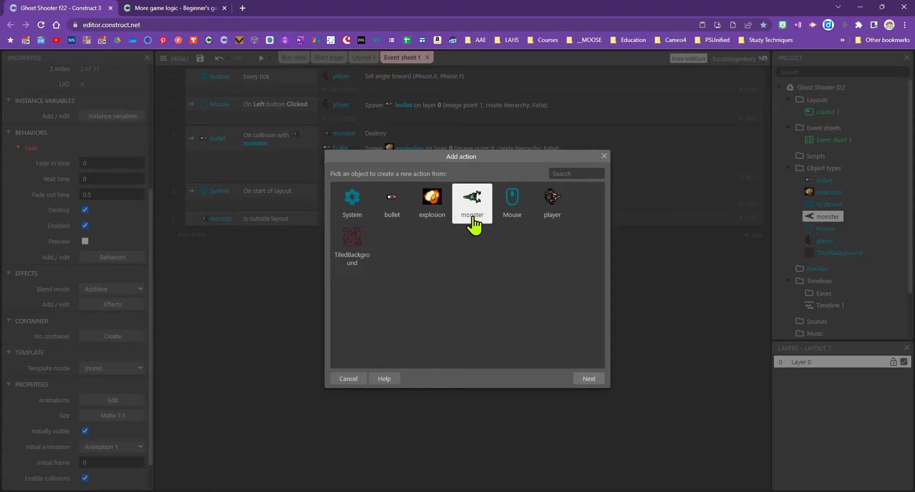
left_click(589, 379)
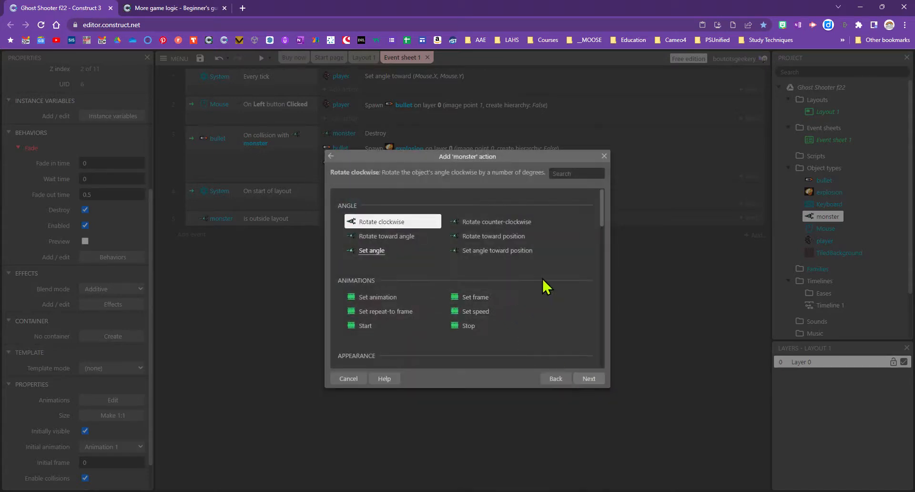
left_click(521, 253)
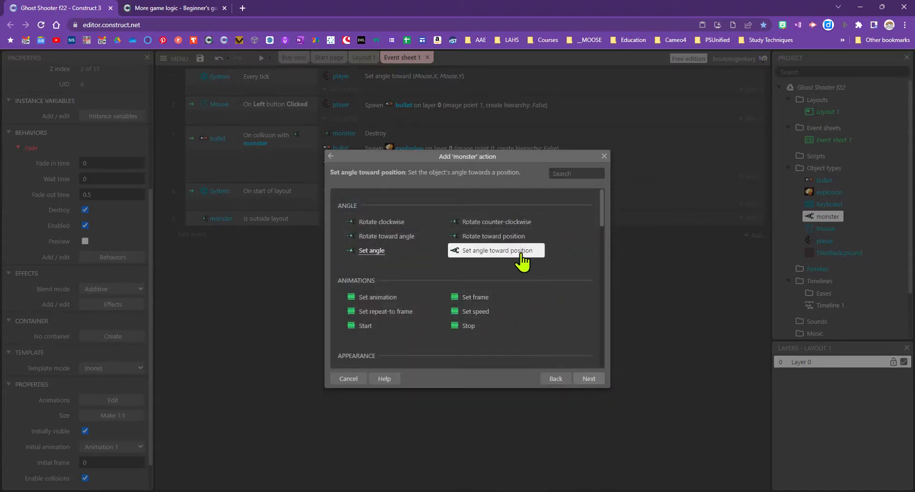
left_click(589, 378)
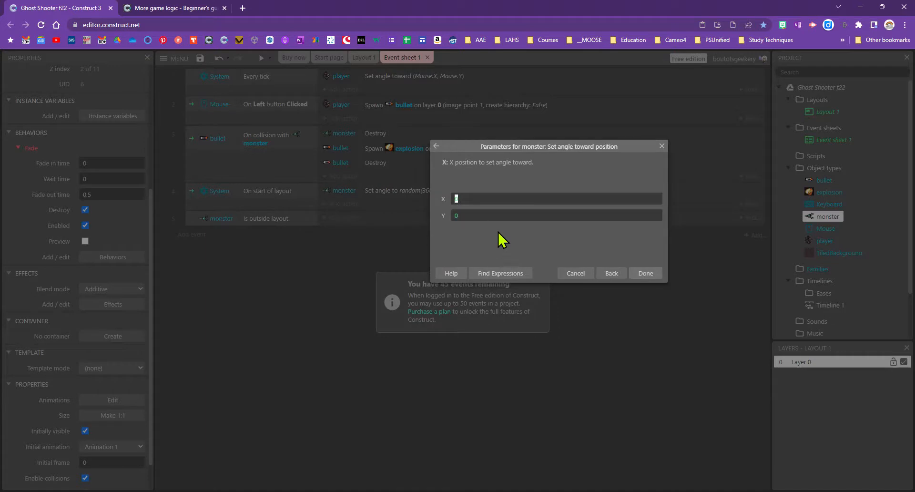
type("player.X")
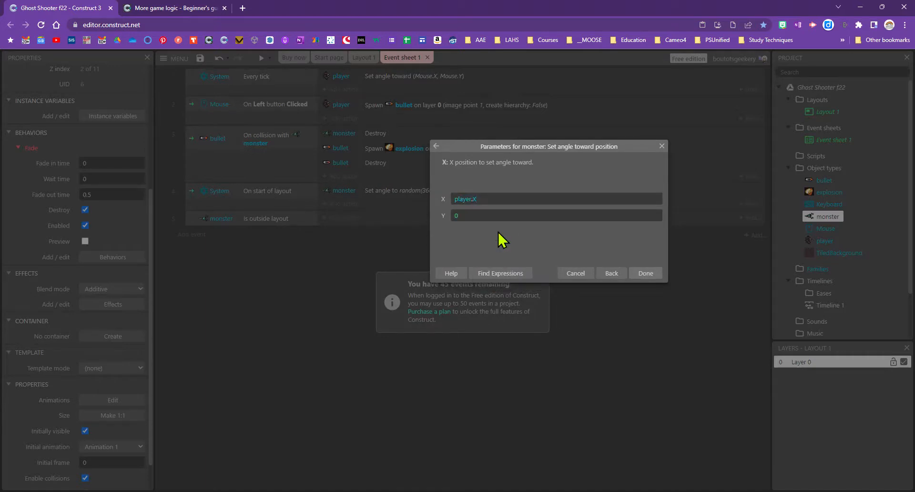
key("Tab")
type("player.y")
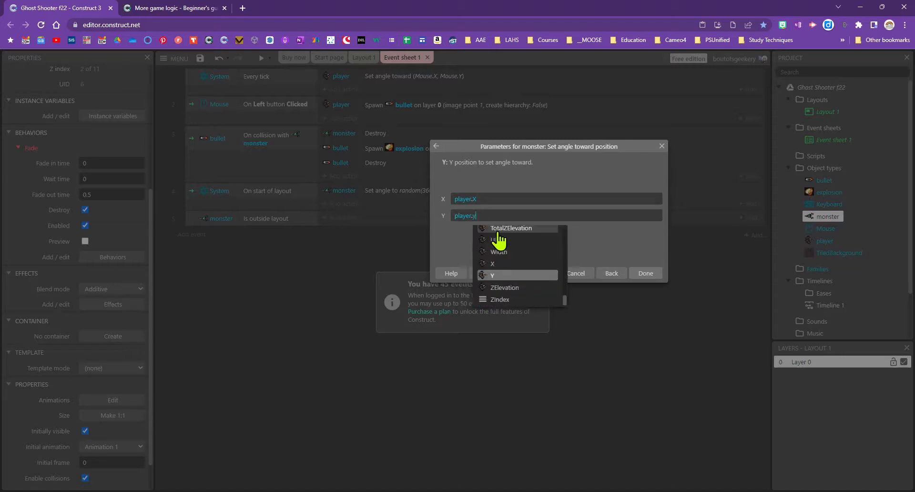
key("Return")
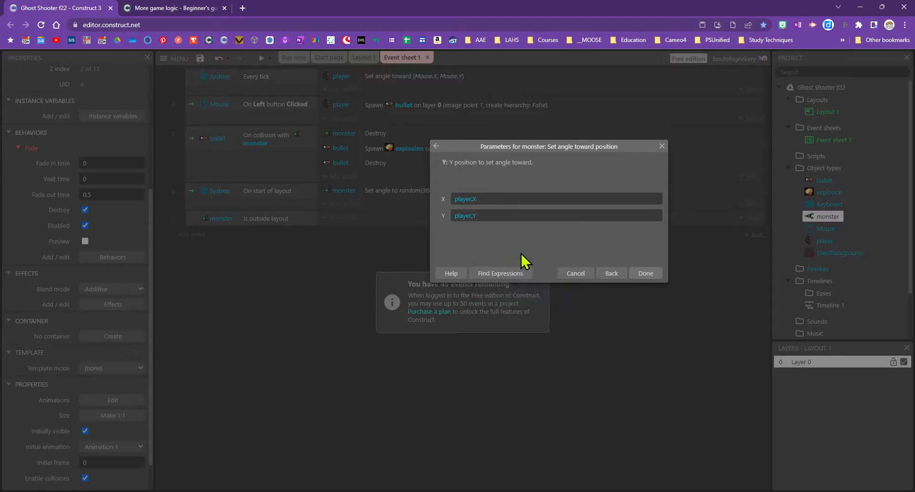
left_click(632, 279)
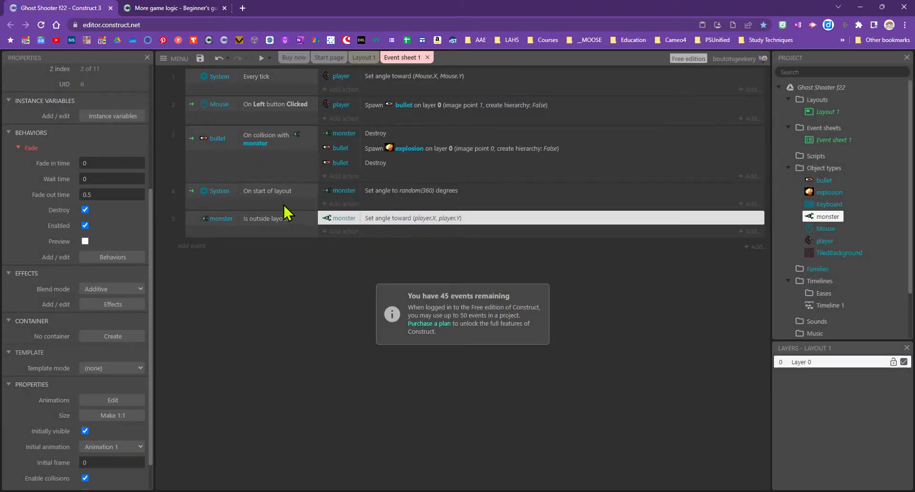
Step: Compare the finished events with the tutorial and read its closing text on the Health counter and instance variables
left_click(179, 8)
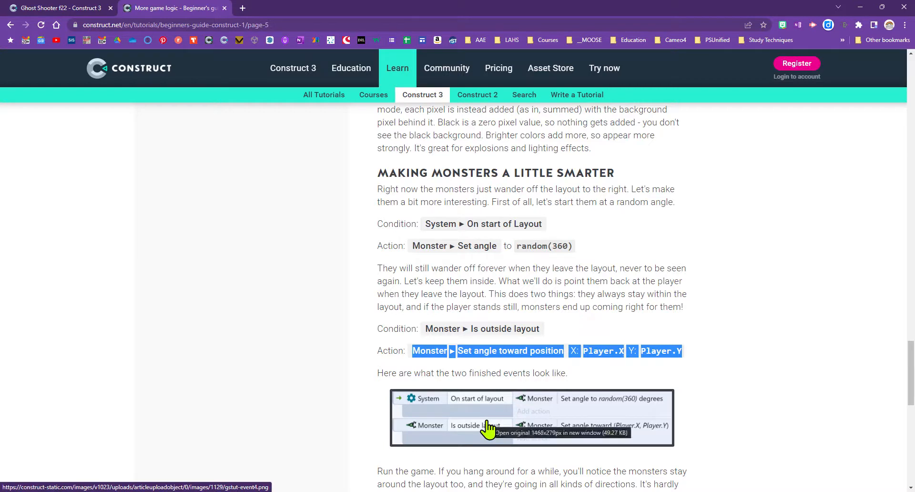
scroll(487, 428, "down", 4)
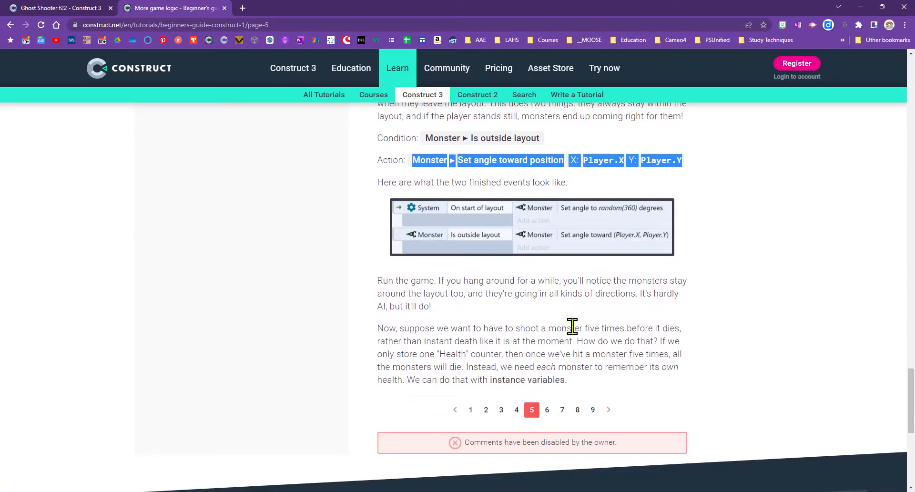
left_click_drag(575, 392, 489, 384)
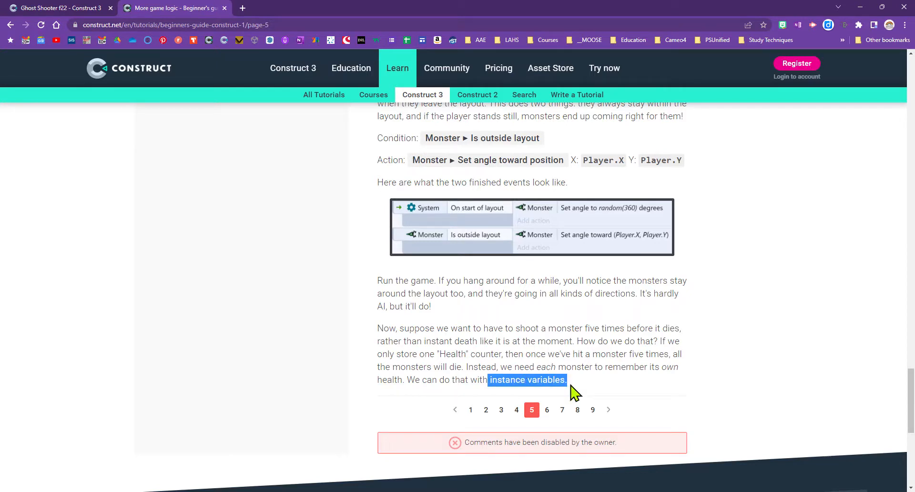
left_click_drag(469, 354, 439, 354)
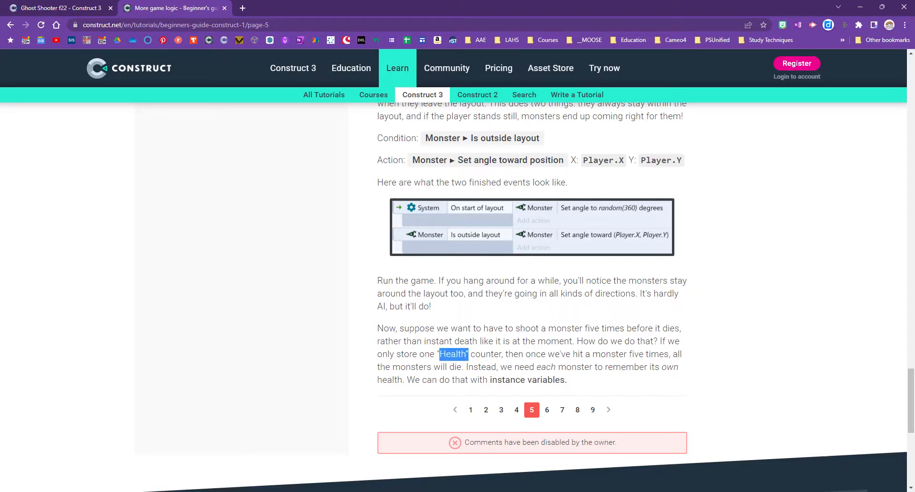